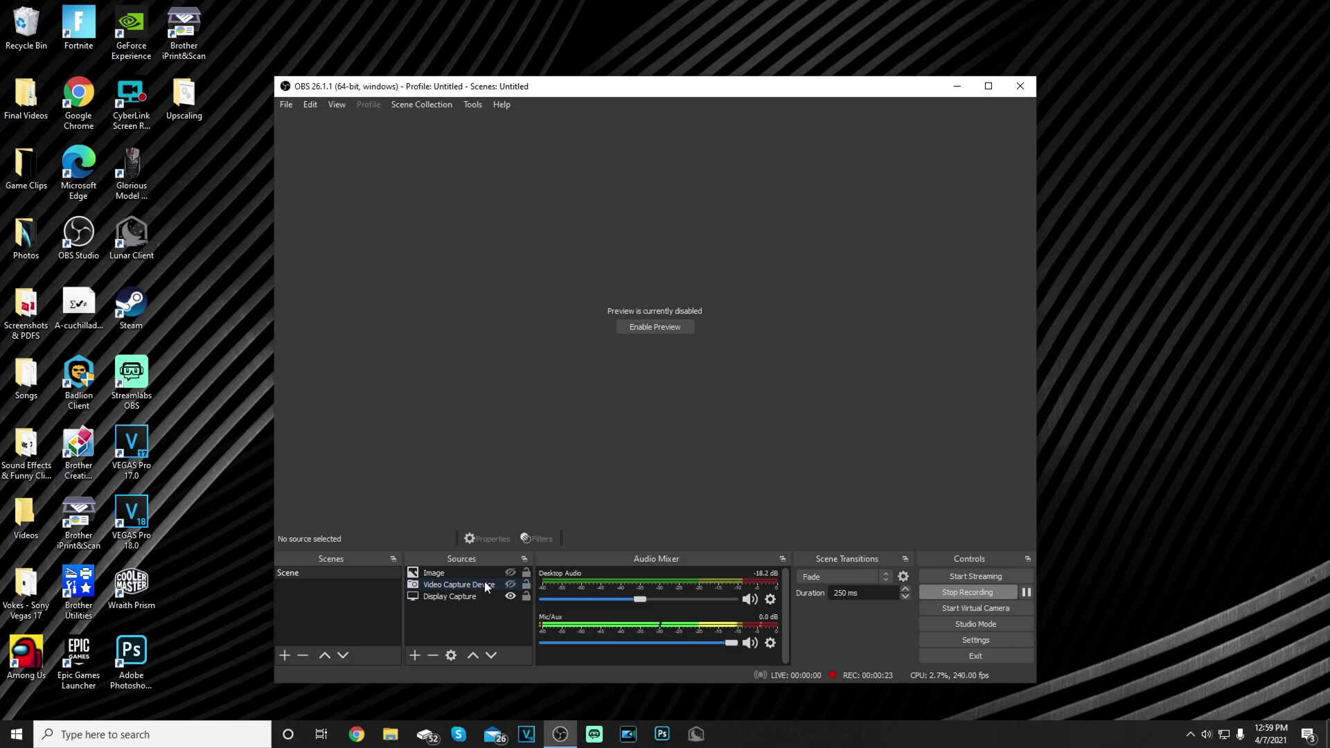
Step: Open OBS Settings at Output > Recording, showing NVENC H.264 with CQP level 14
{"action": "left_click", "coordinate": [1002, 639]}
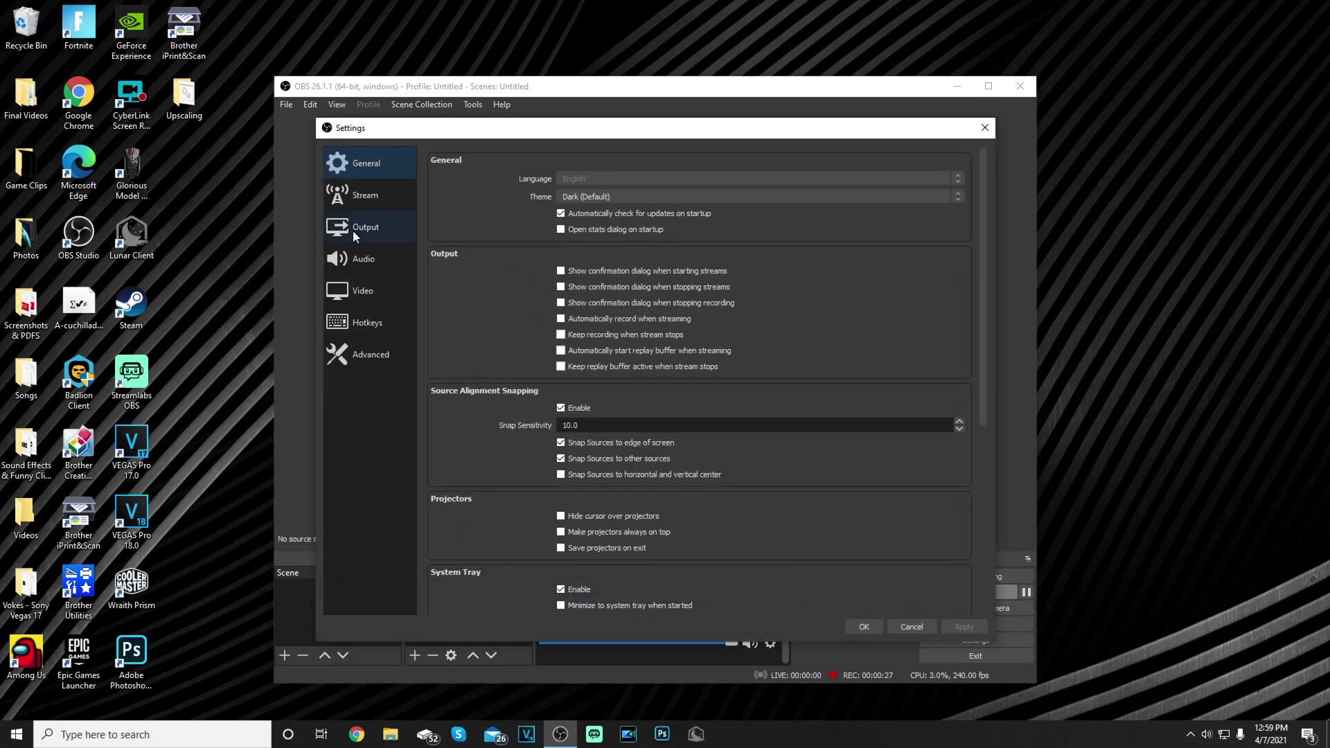
{"action": "left_click", "coordinate": [353, 231]}
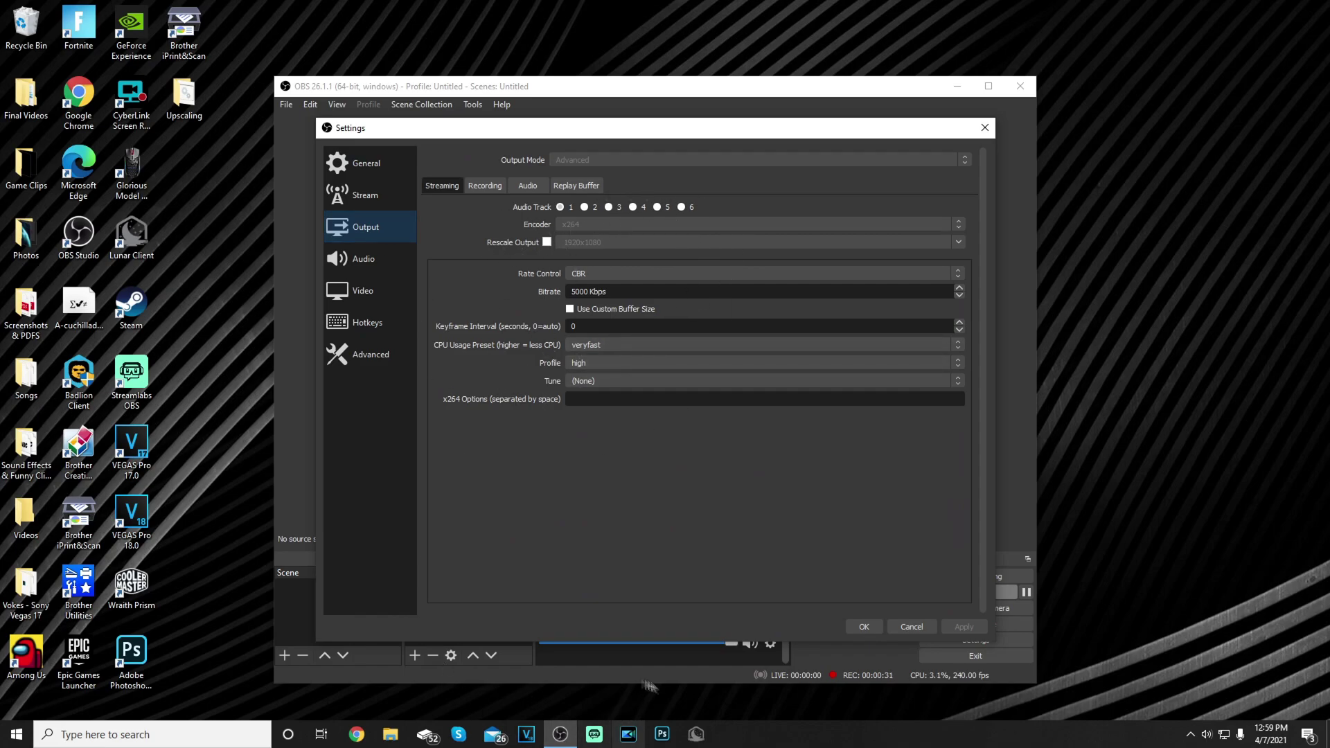
{"action": "left_click", "coordinate": [485, 186]}
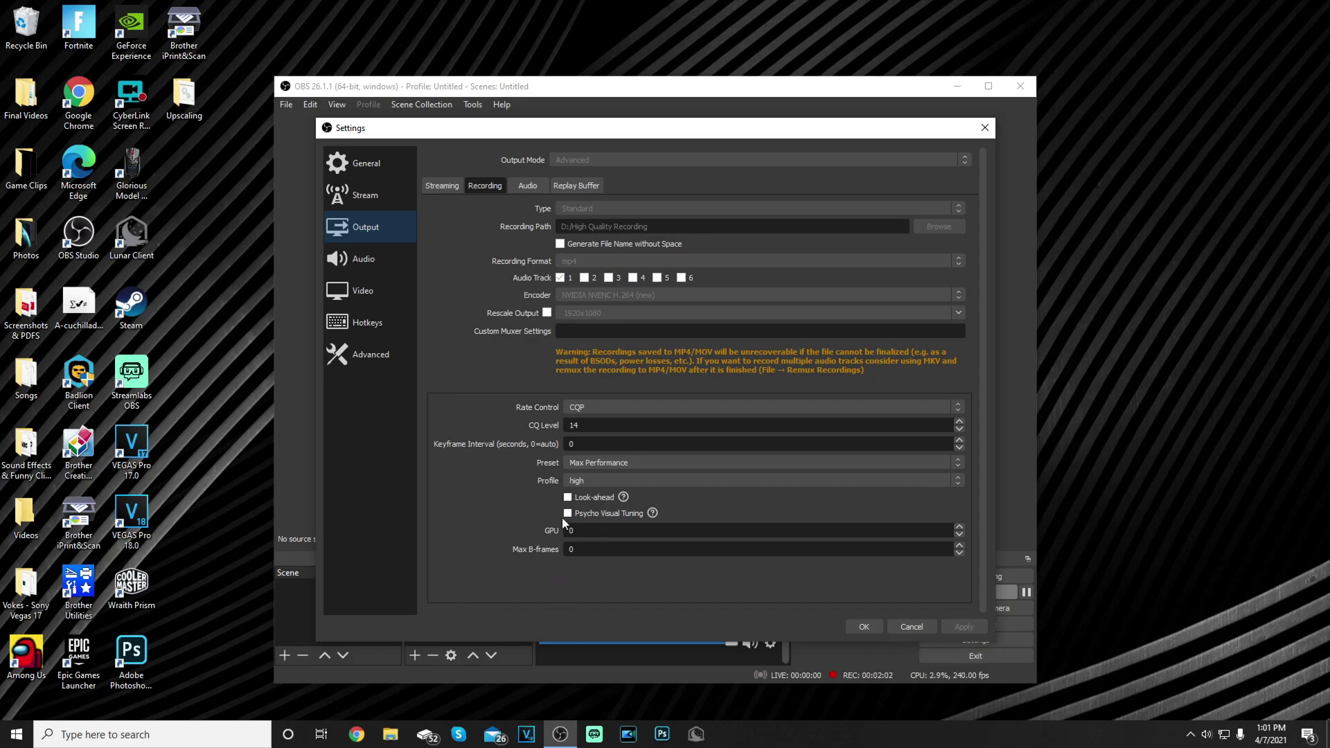
Step: Review the Audio and Replay Buffer tabs, then the Video page's 1920x1080 resolution at 240 FPS
{"action": "left_click", "coordinate": [528, 186]}
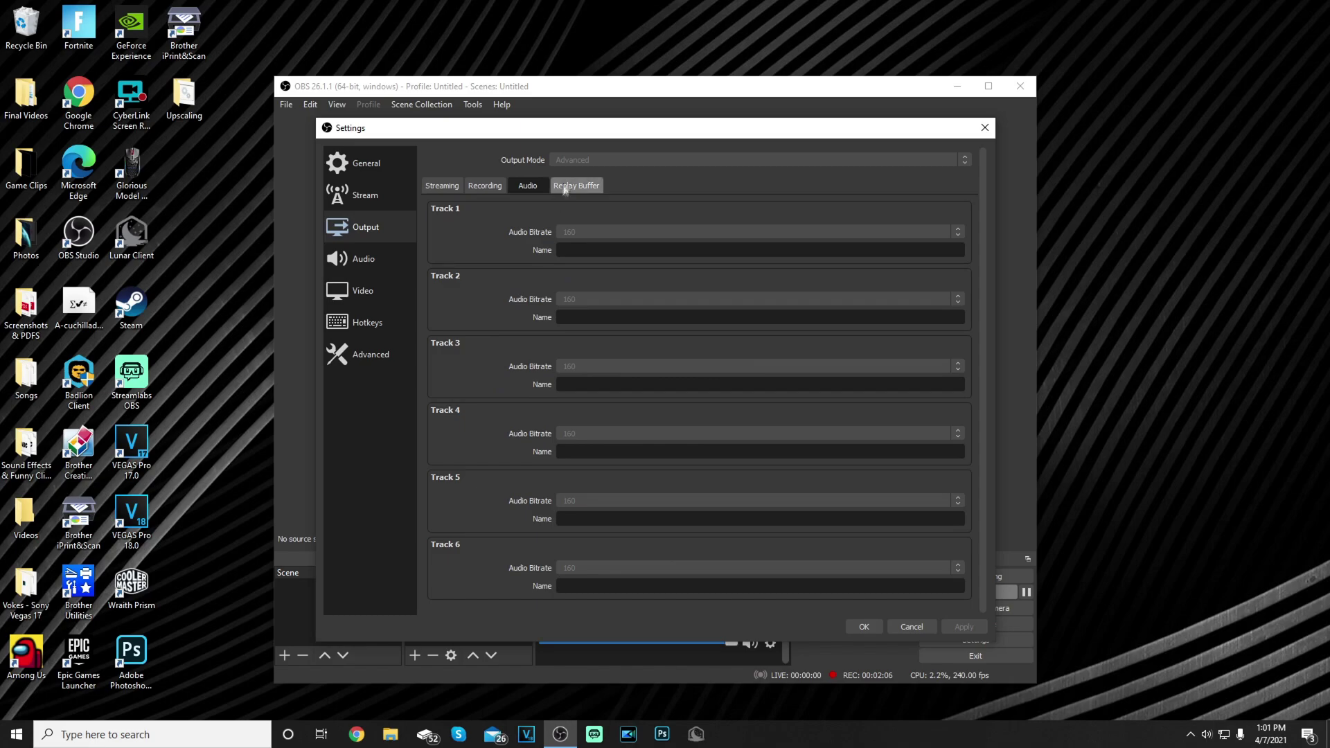
{"action": "left_click", "coordinate": [576, 186]}
{"action": "left_click", "coordinate": [524, 187]}
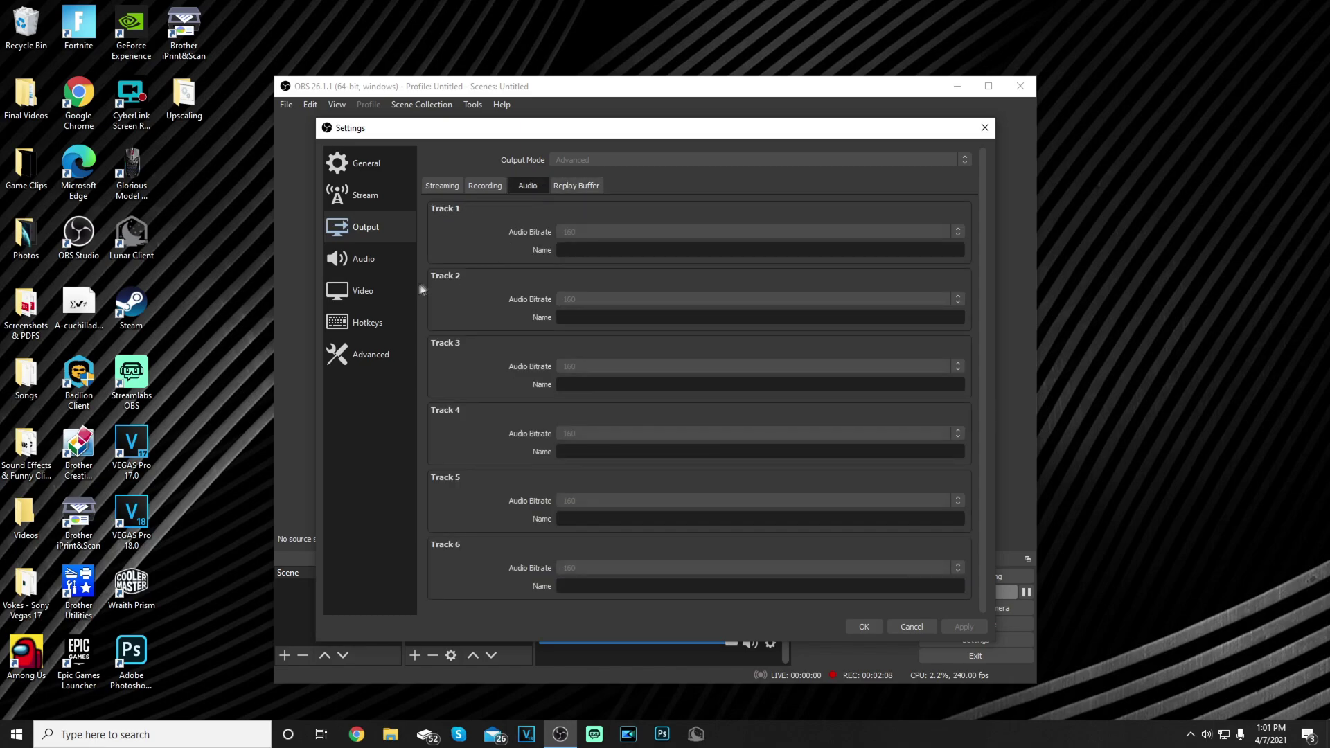
{"action": "left_click", "coordinate": [359, 260]}
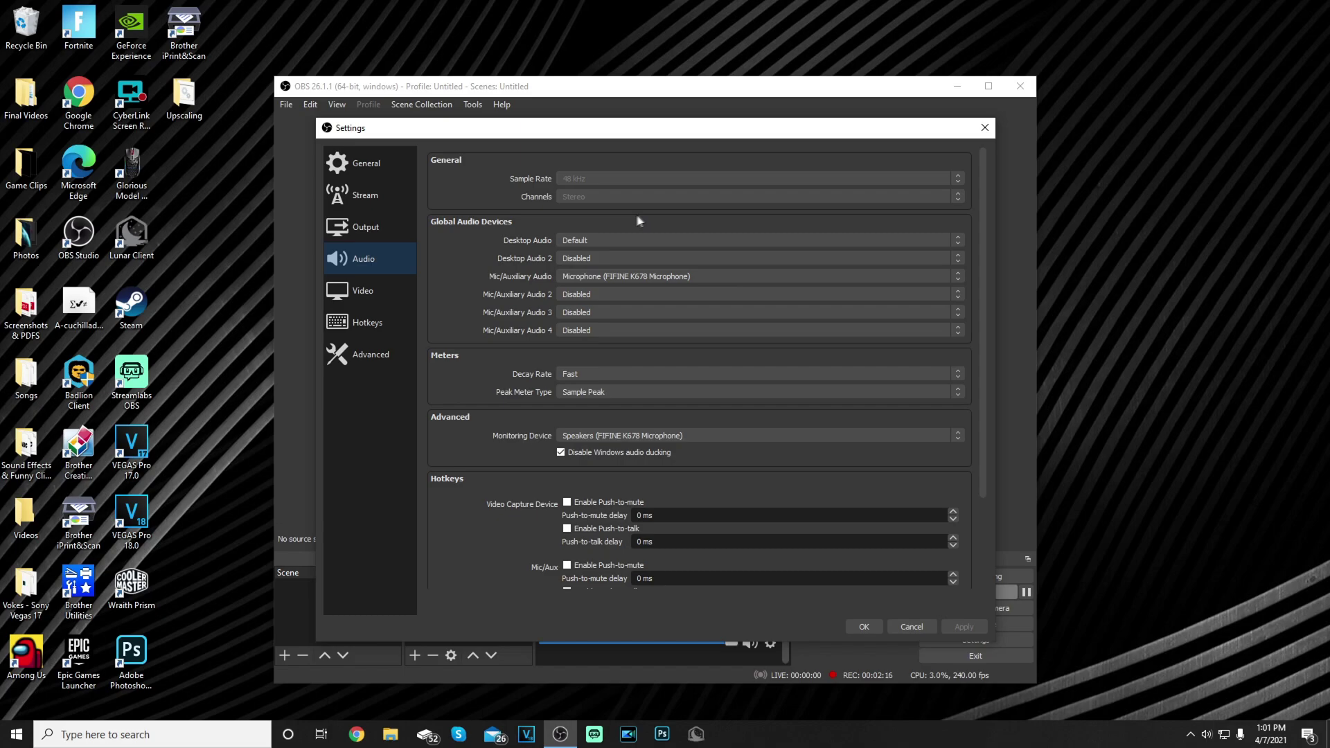
{"action": "left_click", "coordinate": [372, 291]}
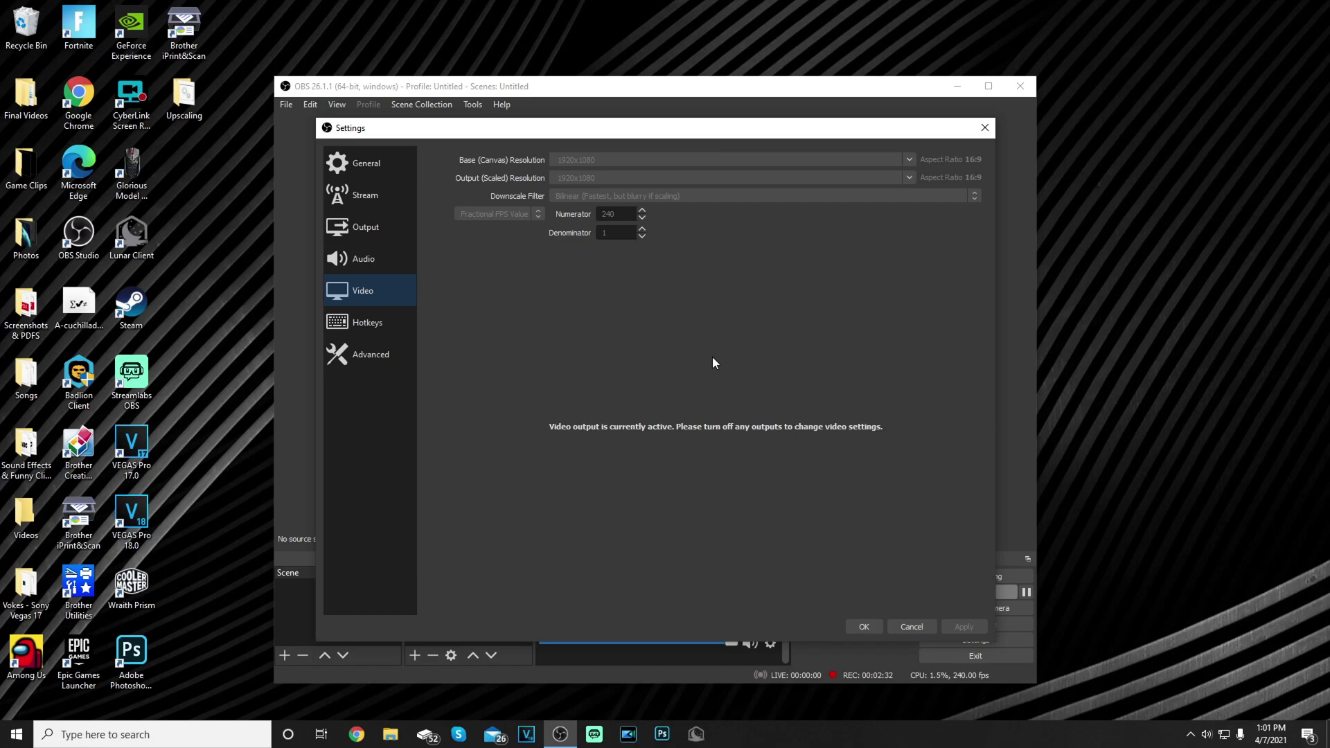
Step: Drag the OBS Settings window further to the right
{"action": "left_click_drag", "start_coordinate": [615, 130], "coordinate": [682, 133]}
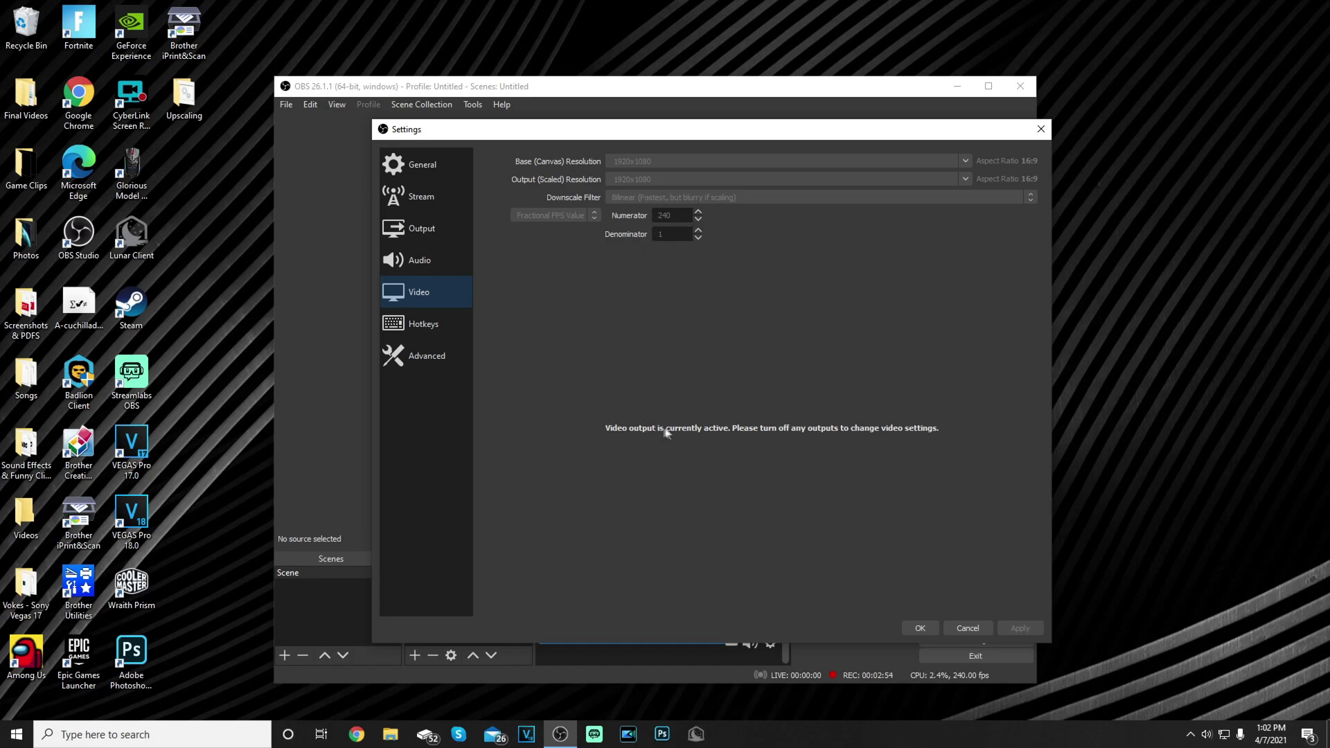
Step: Review the Hotkeys and Advanced pages, then cancel Settings without applying changes
{"action": "left_click", "coordinate": [428, 326]}
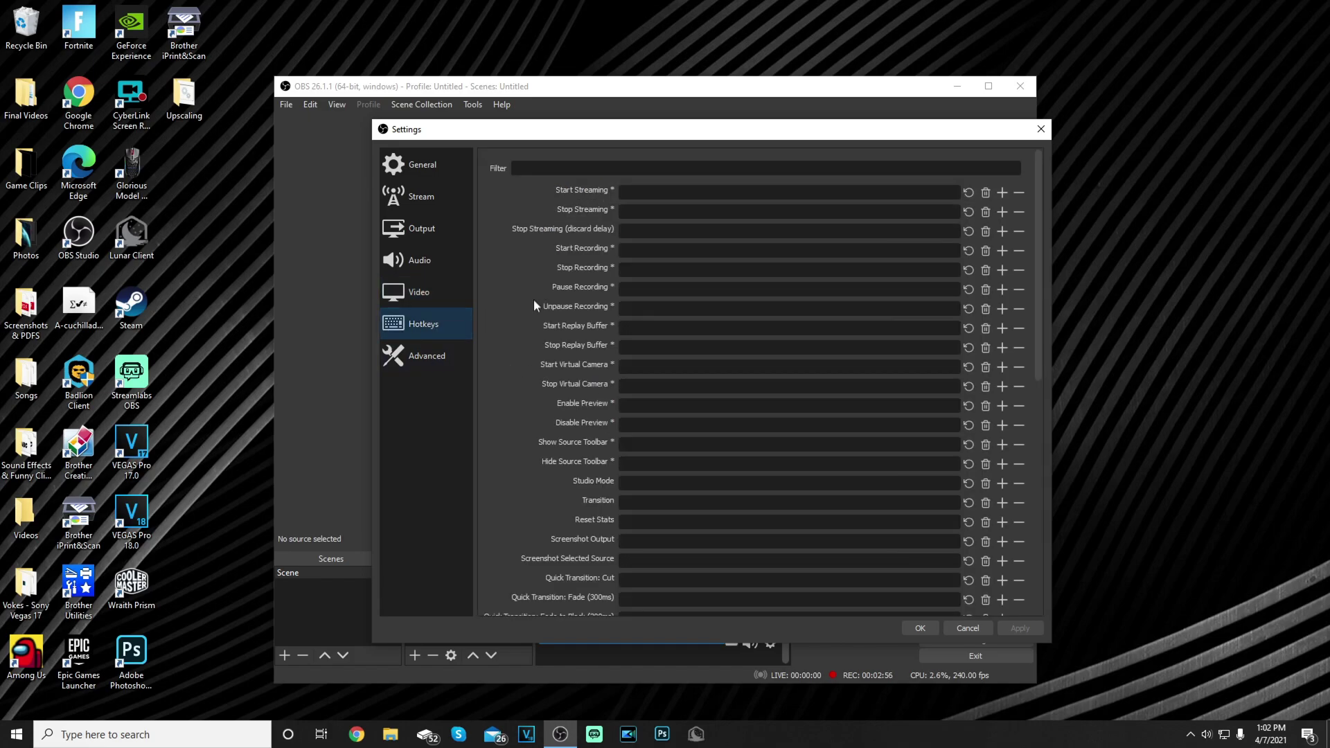
{"action": "left_click", "coordinate": [430, 360]}
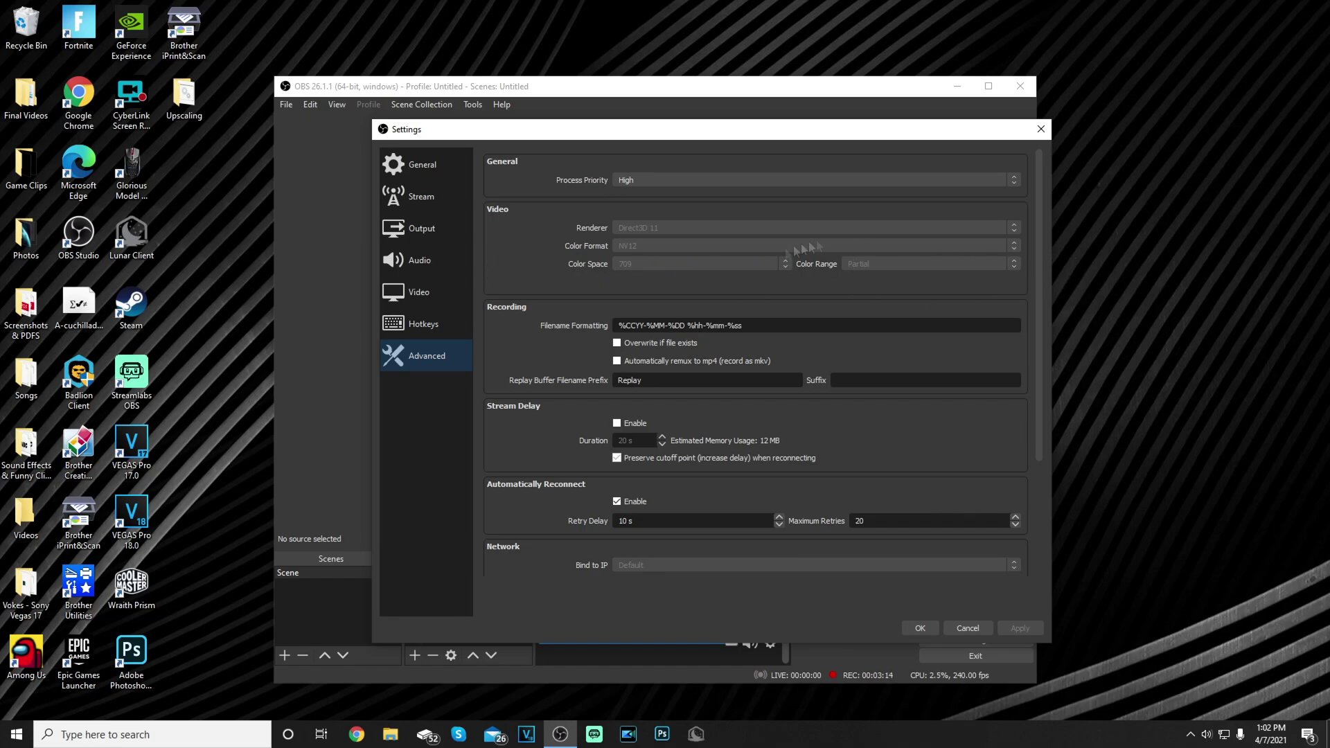
{"action": "scroll", "coordinate": [545, 256], "scroll_direction": "down", "scroll_amount": 5}
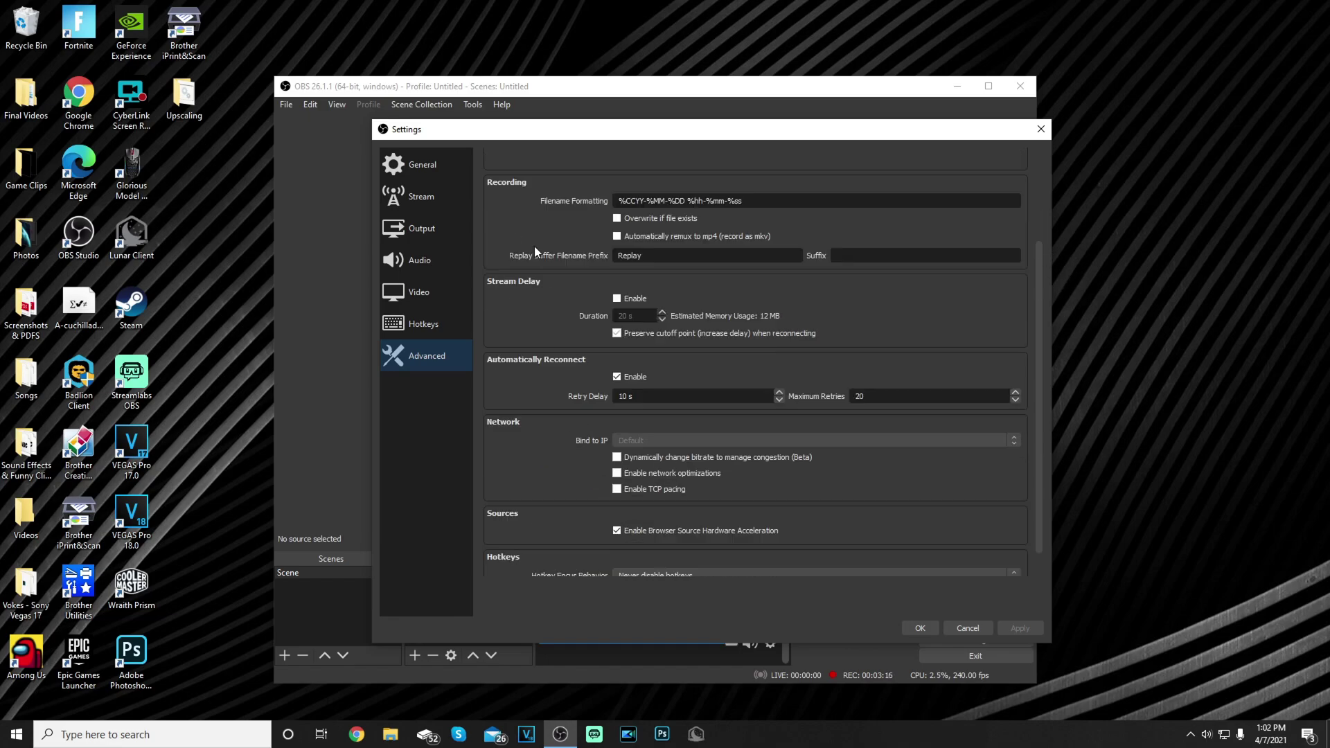
{"action": "scroll", "coordinate": [503, 406], "scroll_direction": "up", "scroll_amount": 5}
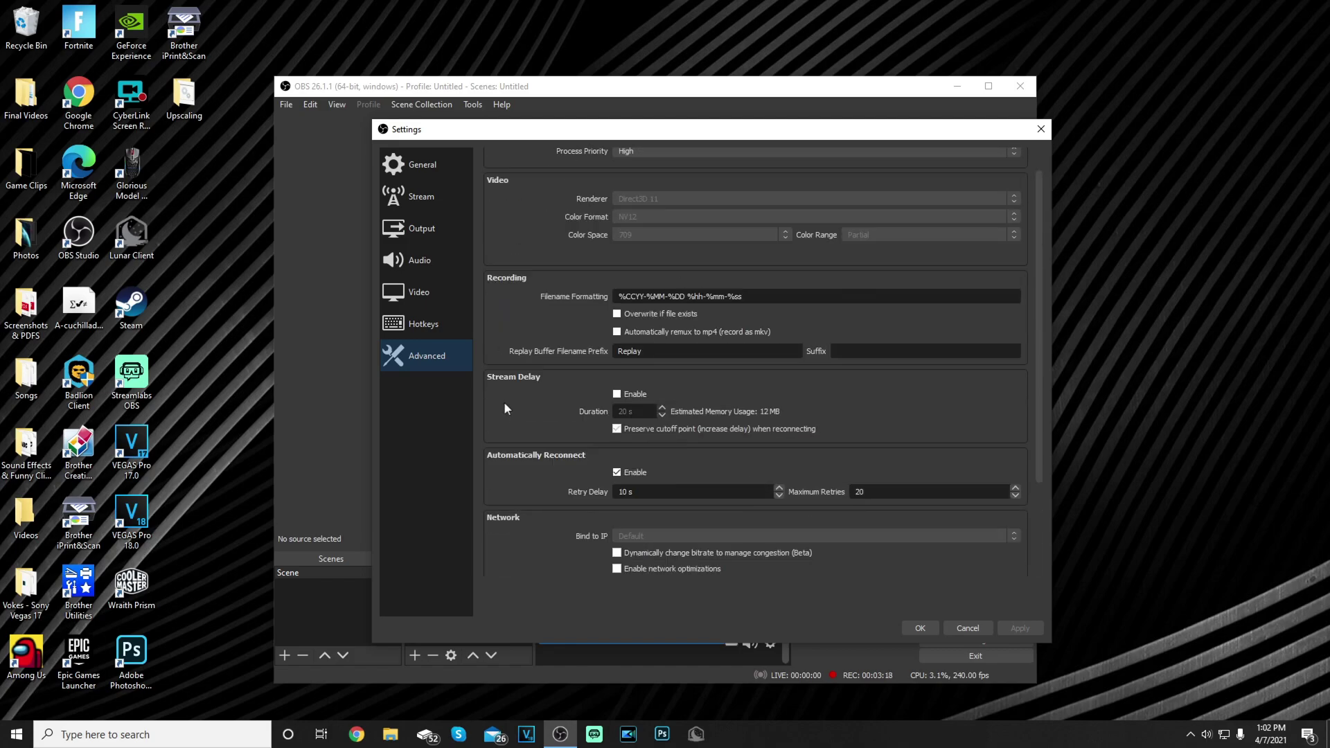
{"action": "left_click", "coordinate": [976, 627]}
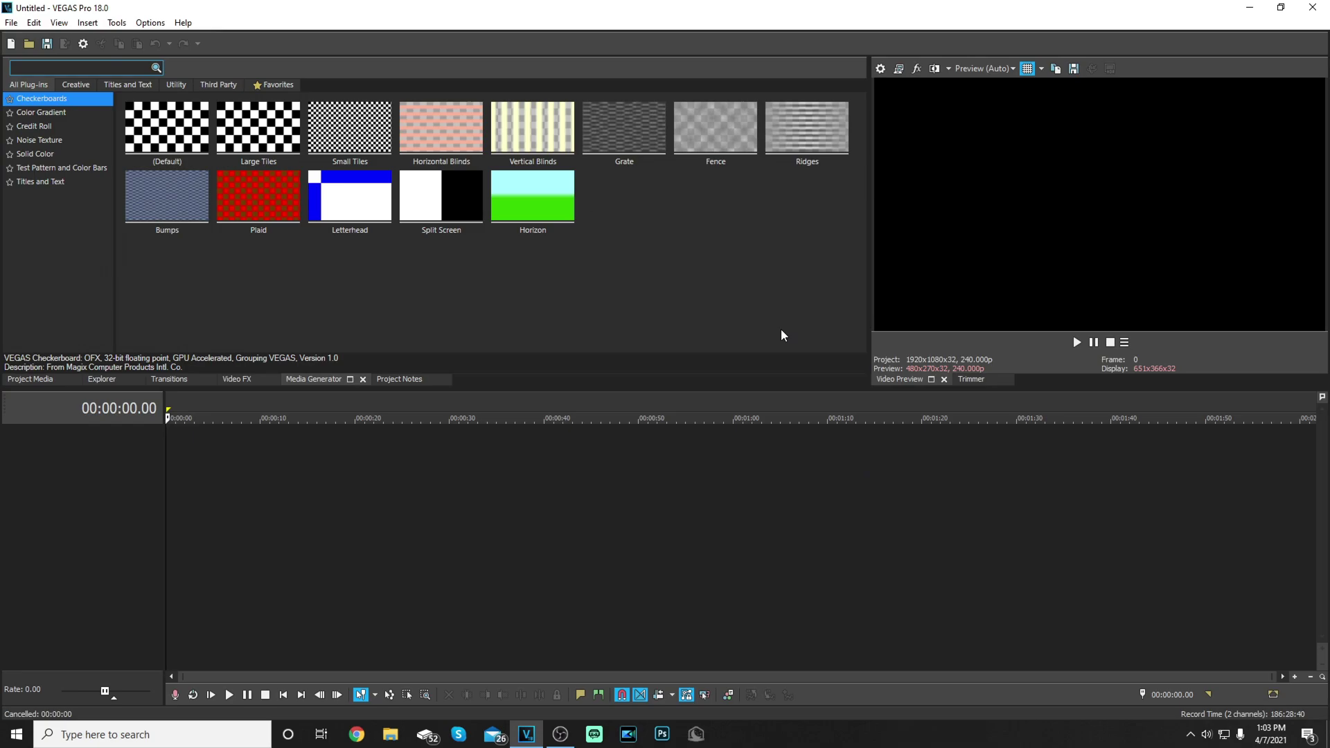
{"action": "left_click", "coordinate": [880, 69]}
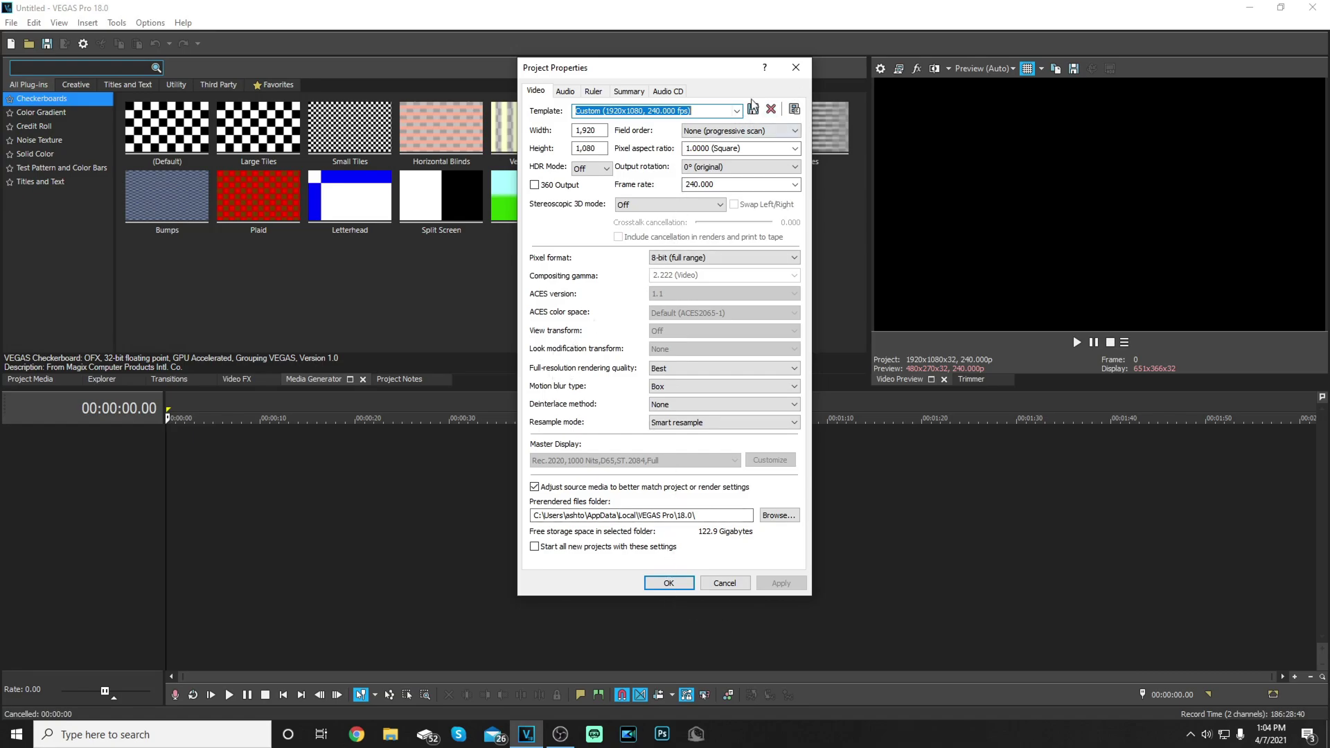
{"action": "left_click", "coordinate": [669, 583]}
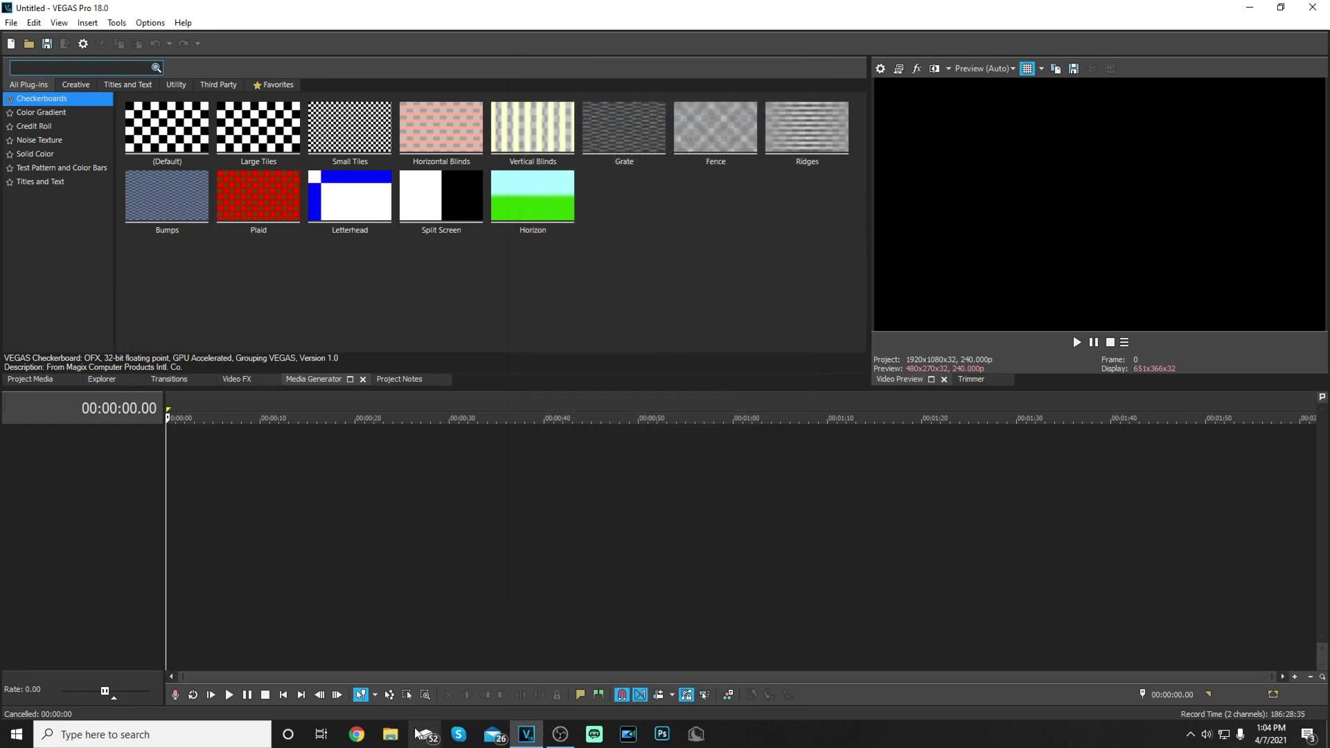
{"action": "left_click", "coordinate": [392, 736]}
{"action": "scroll", "coordinate": [643, 260], "scroll_direction": "down", "scroll_amount": 2}
{"action": "left_click", "coordinate": [526, 244]}
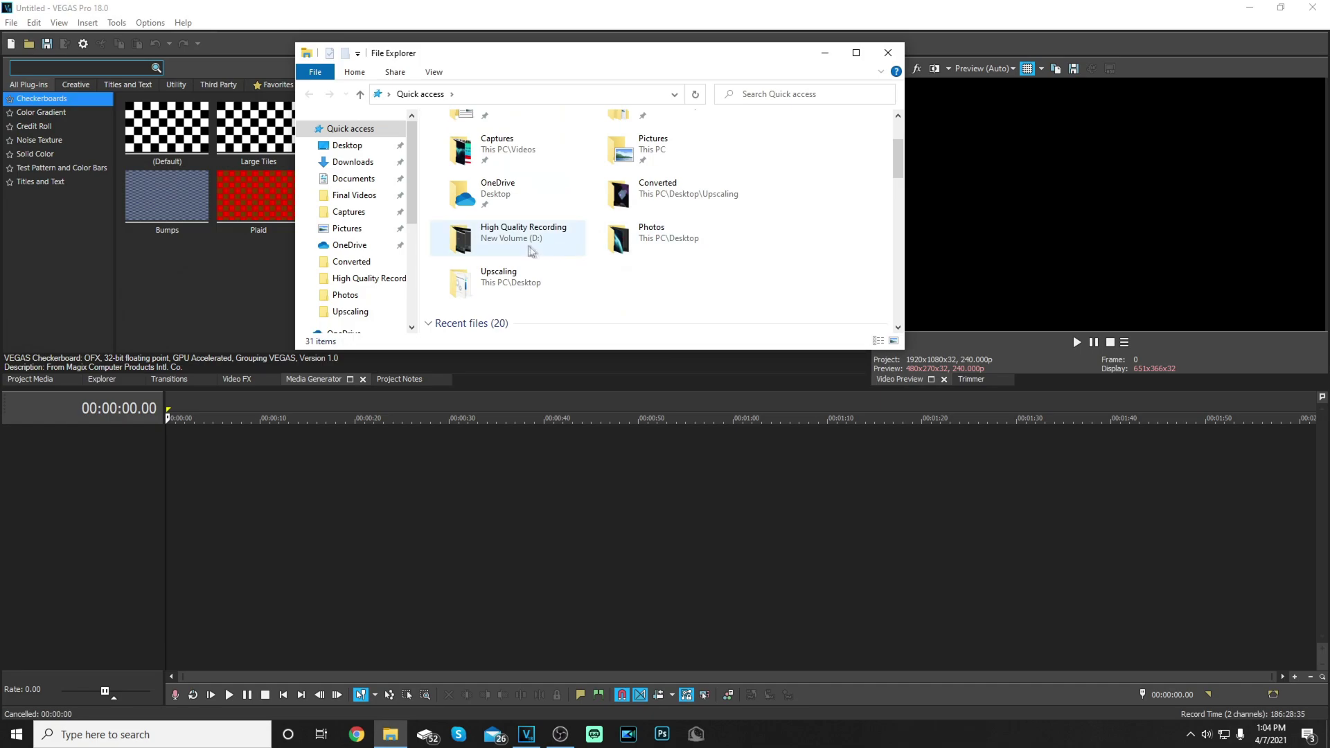
{"action": "double_click", "coordinate": [526, 243]}
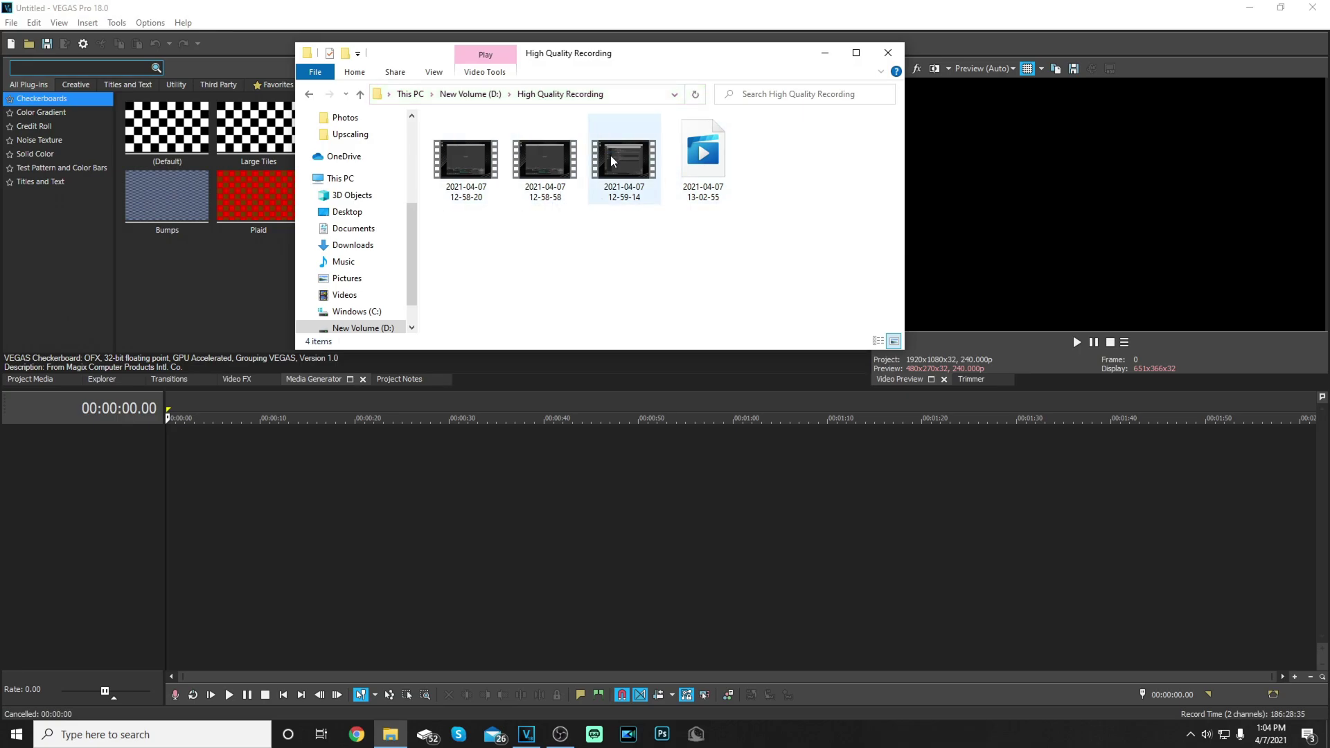
{"action": "left_click_drag", "start_coordinate": [609, 155], "coordinate": [169, 501]}
{"action": "left_click", "coordinate": [825, 52]}
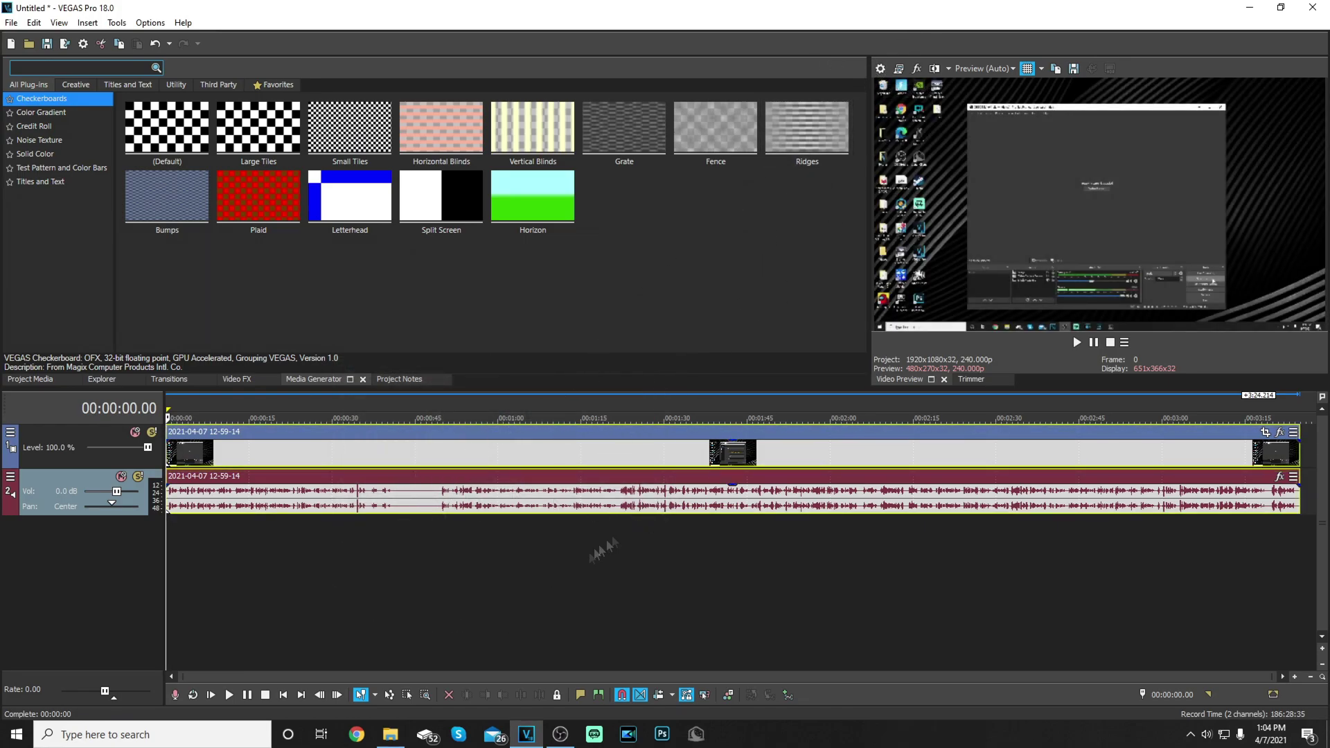
Step: Try Disable resample in Project Properties, cancel it, and undo an accidental clip move
{"action": "left_click", "coordinate": [880, 67]}
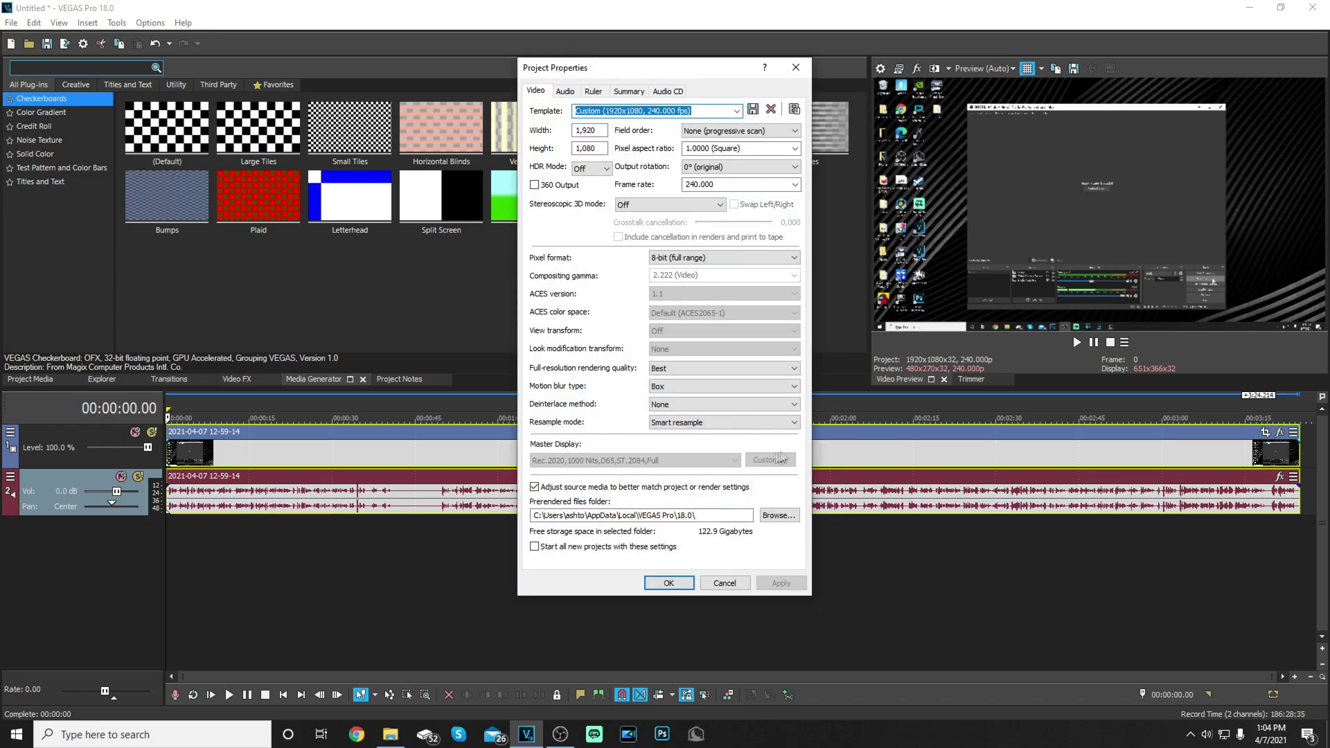
{"action": "left_click", "coordinate": [750, 420]}
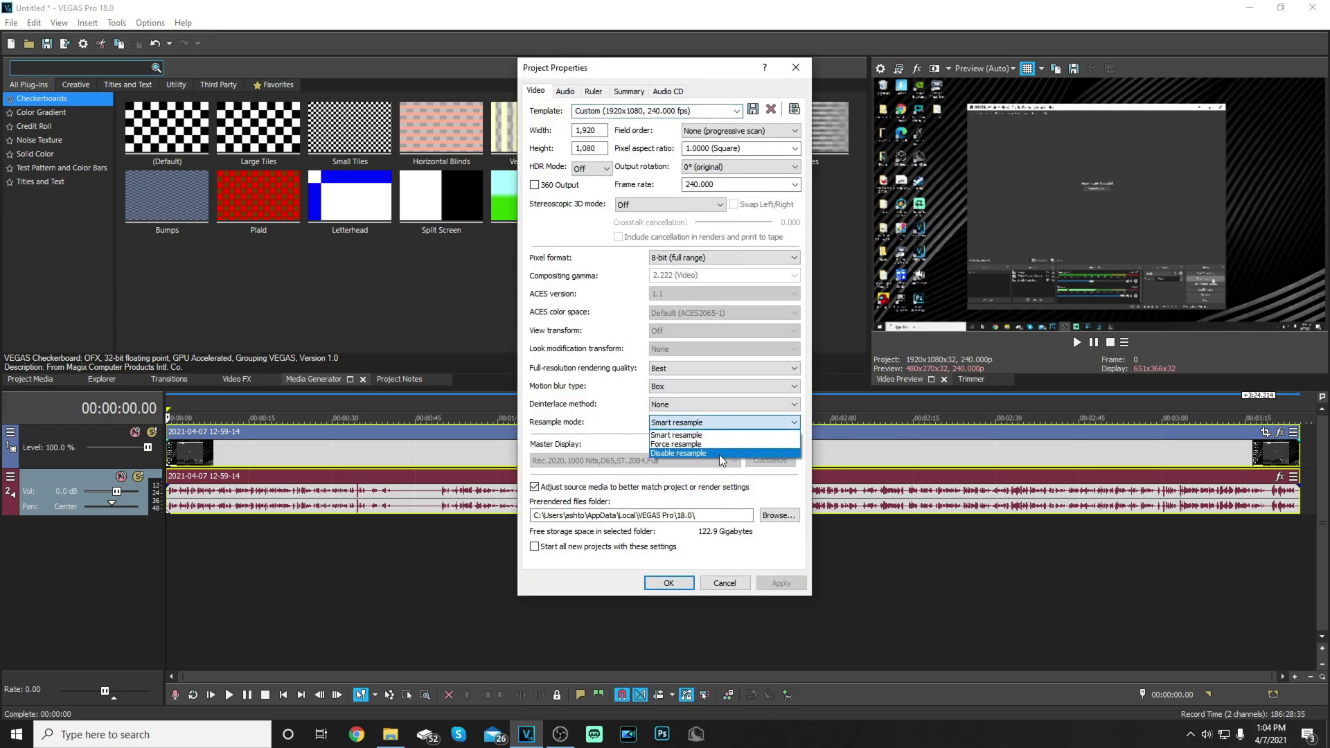
{"action": "left_click", "coordinate": [720, 454]}
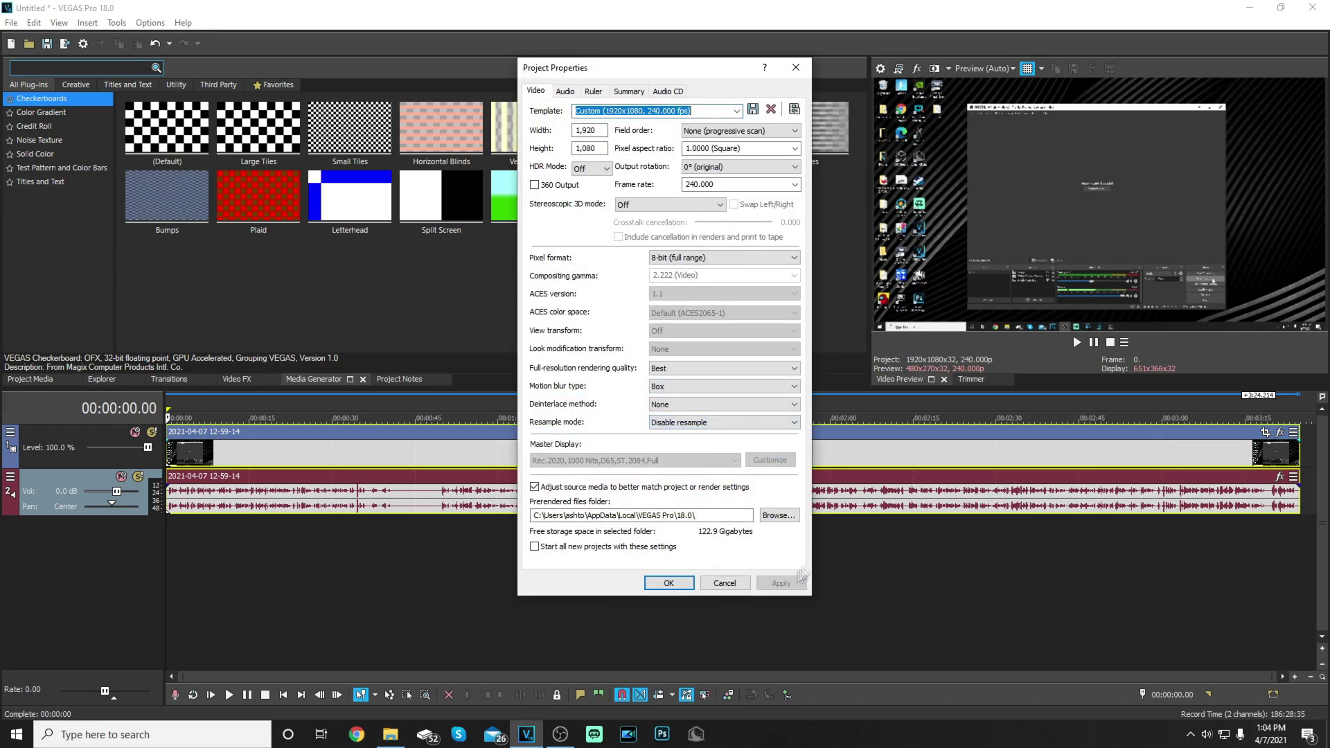
{"action": "left_click", "coordinate": [723, 584]}
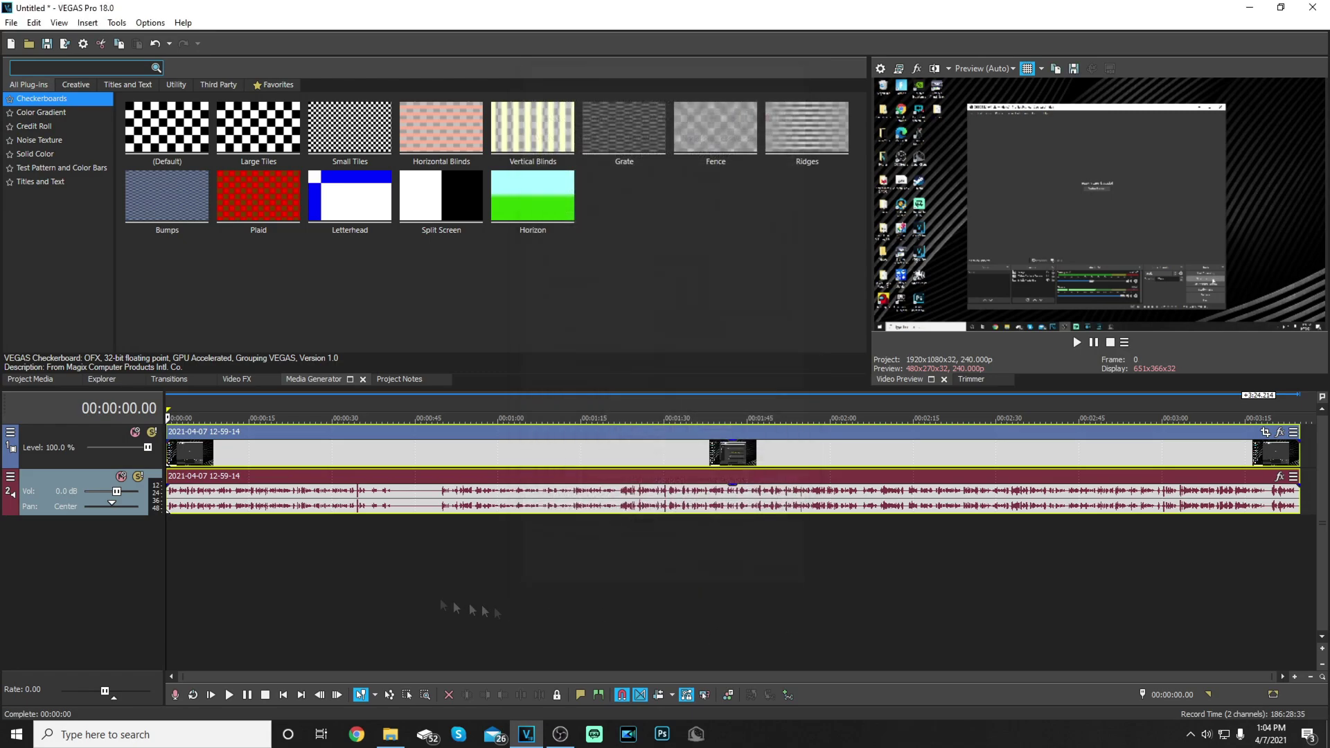
{"action": "mouse_move", "coordinate": [186, 461]}
{"action": "left_mouse_down"}
{"action": "mouse_move", "coordinate": [952, 457]}
{"action": "mouse_move", "coordinate": [186, 459]}
{"action": "left_mouse_up"}
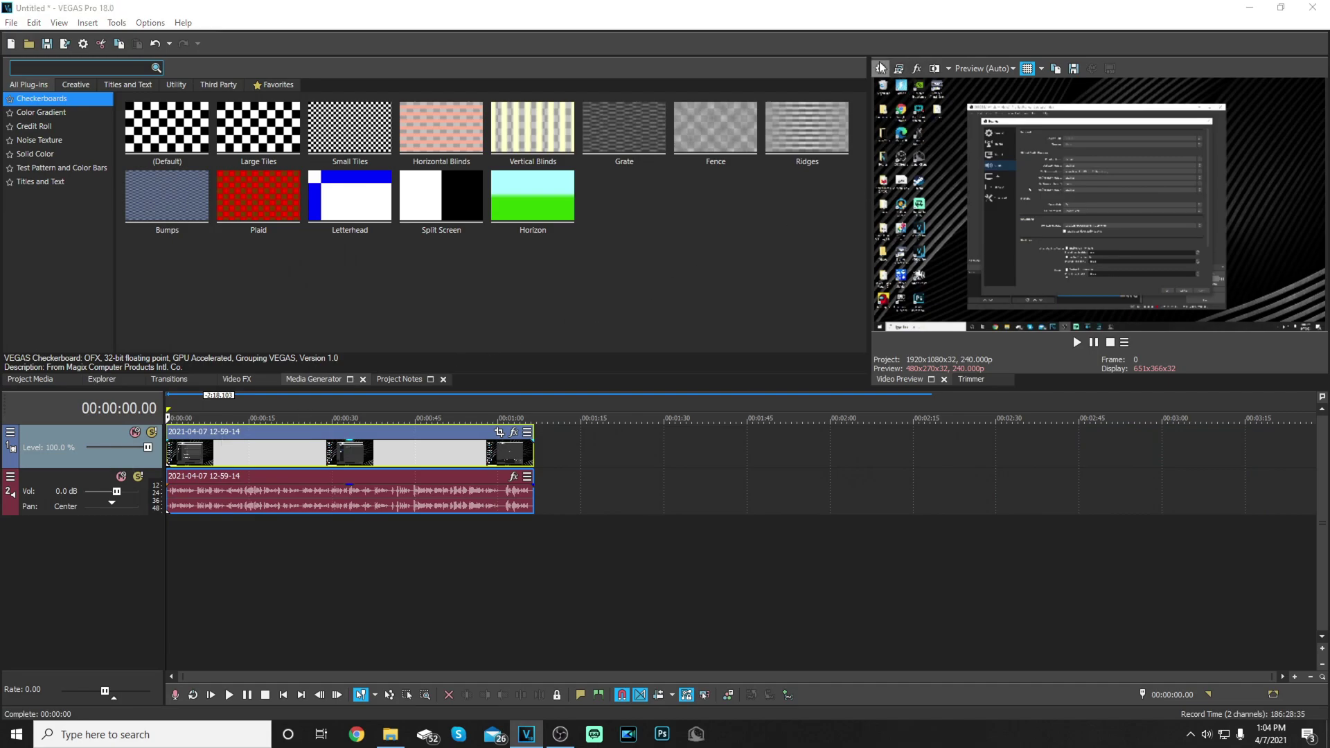
{"action": "key", "text": "alt+Return"}
Step: Keep Smart resample, confirm Project Properties, and select the 0:00 to 0:01:06.111 clip range
{"action": "left_click", "coordinate": [742, 425]}
{"action": "left_click", "coordinate": [741, 434]}
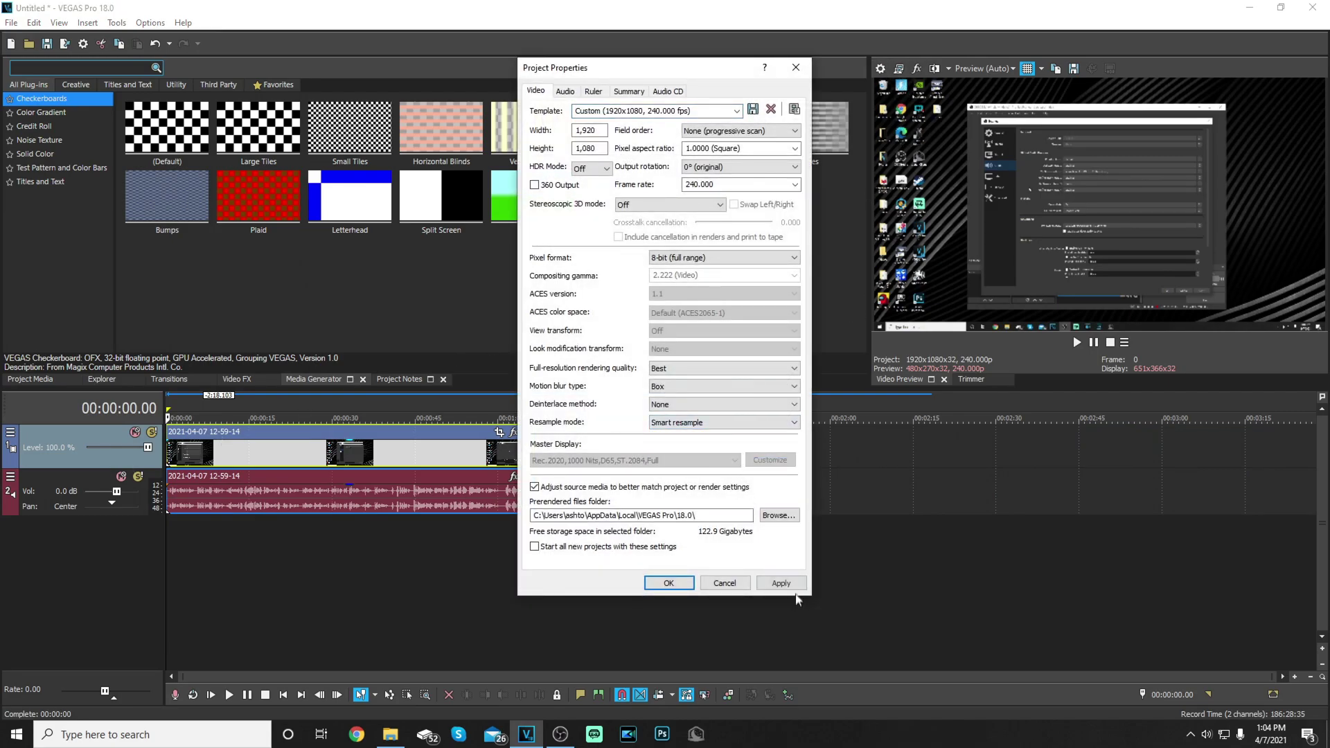
{"action": "left_click", "coordinate": [669, 584]}
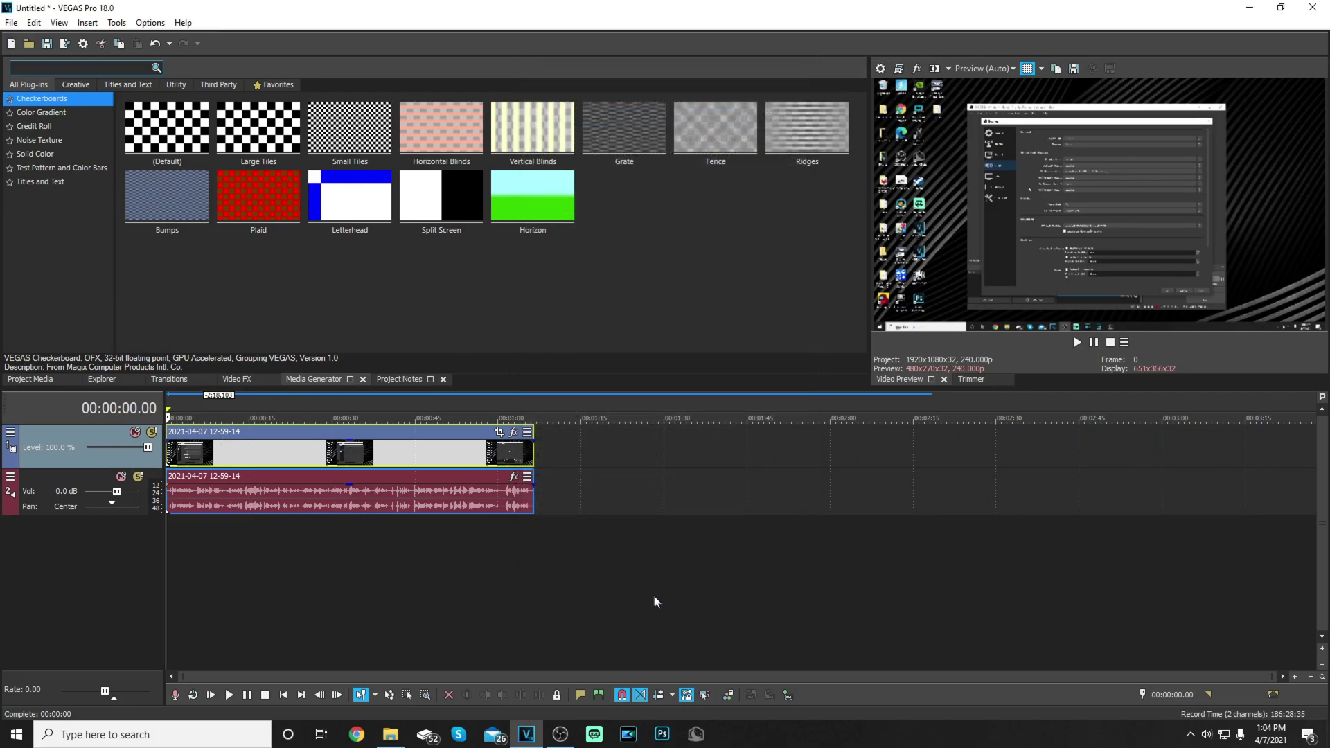
{"action": "double_click", "coordinate": [534, 532]}
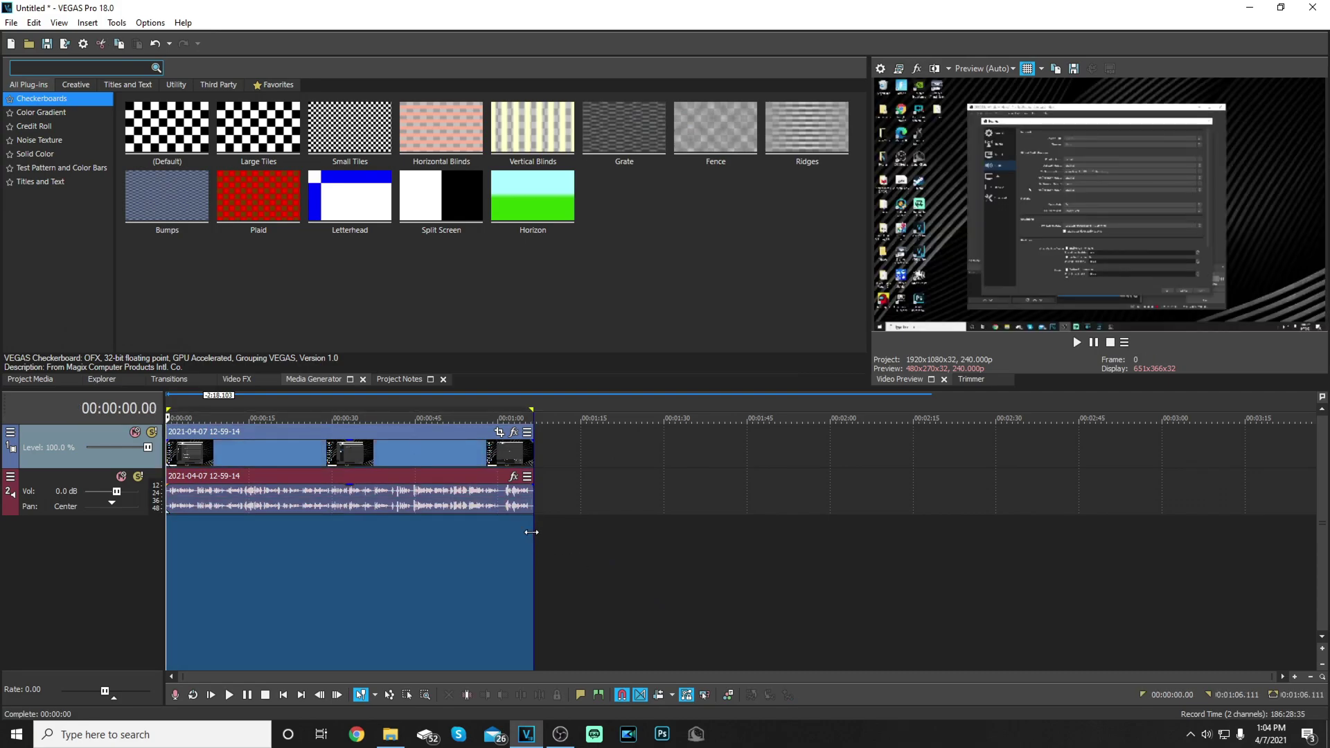
Step: Open Render As and choose MAGIX AVC/AAC MP4 Internet HD 1080p 59.94 fps (NVIDIA NVENC)
{"action": "left_click", "coordinate": [11, 22]}
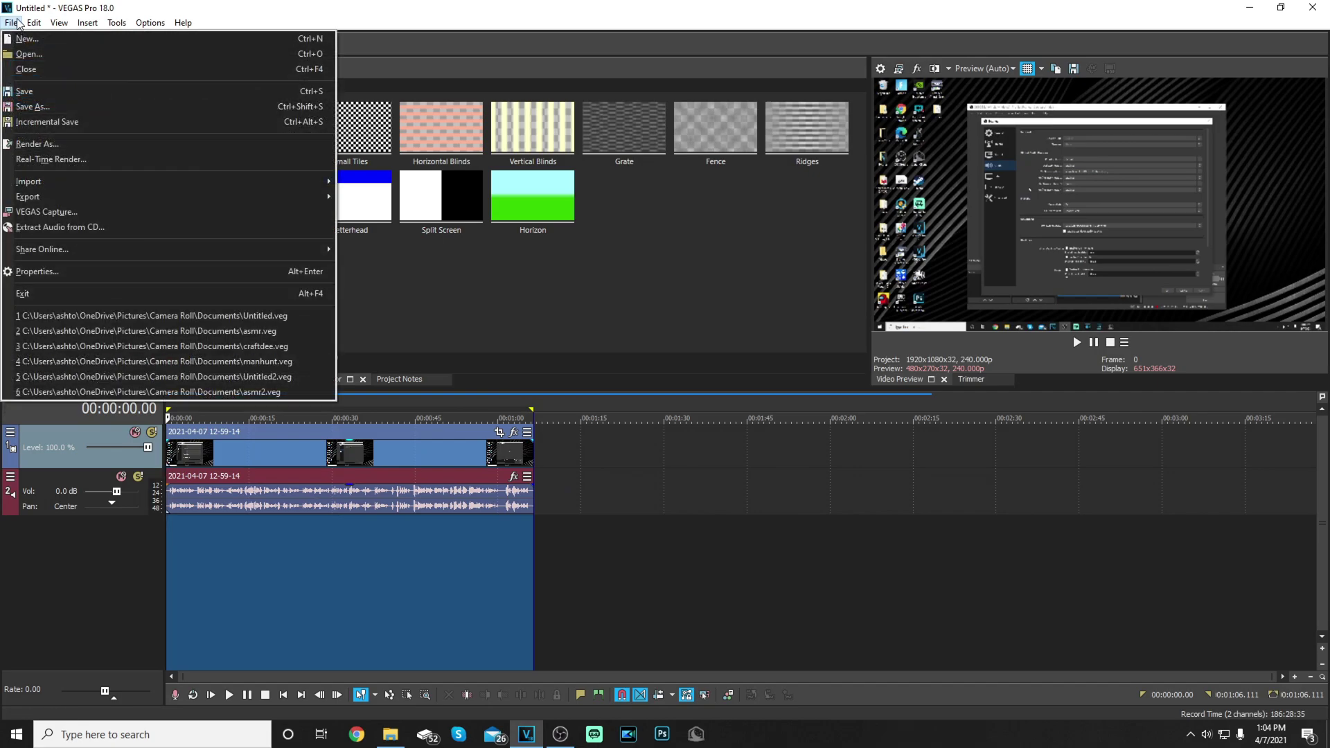
{"action": "left_click", "coordinate": [45, 139]}
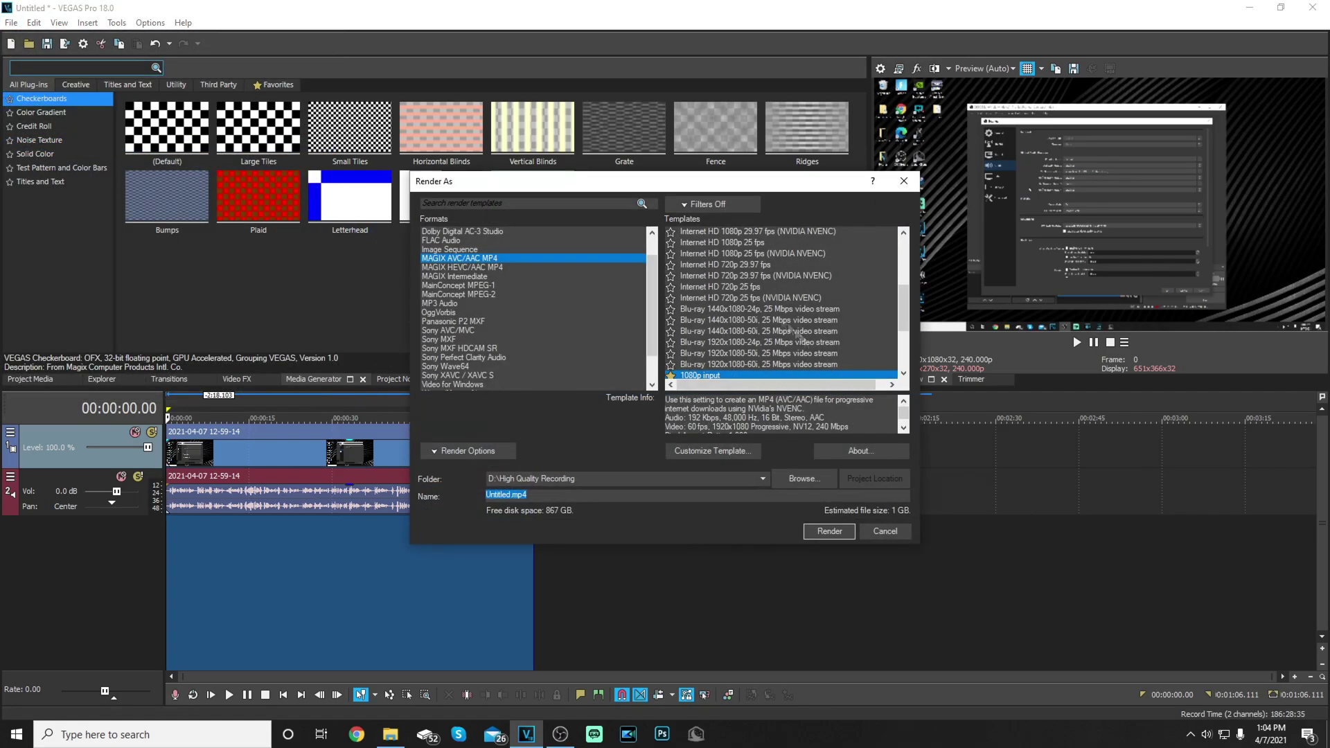
{"action": "scroll", "coordinate": [741, 288], "scroll_direction": "down", "scroll_amount": 2}
{"action": "scroll", "coordinate": [762, 312], "scroll_direction": "up", "scroll_amount": 2}
{"action": "scroll", "coordinate": [771, 318], "scroll_direction": "up", "scroll_amount": 4}
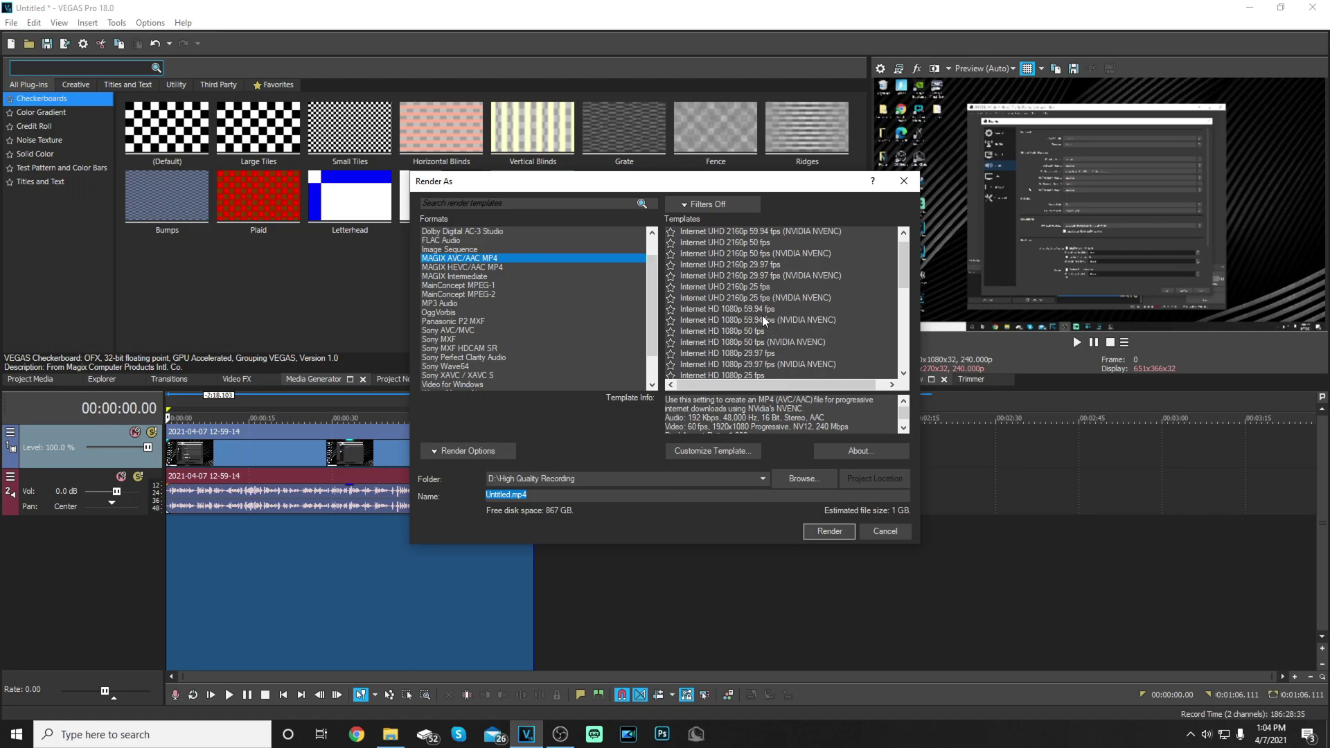
{"action": "scroll", "coordinate": [762, 314], "scroll_direction": "down", "scroll_amount": 1}
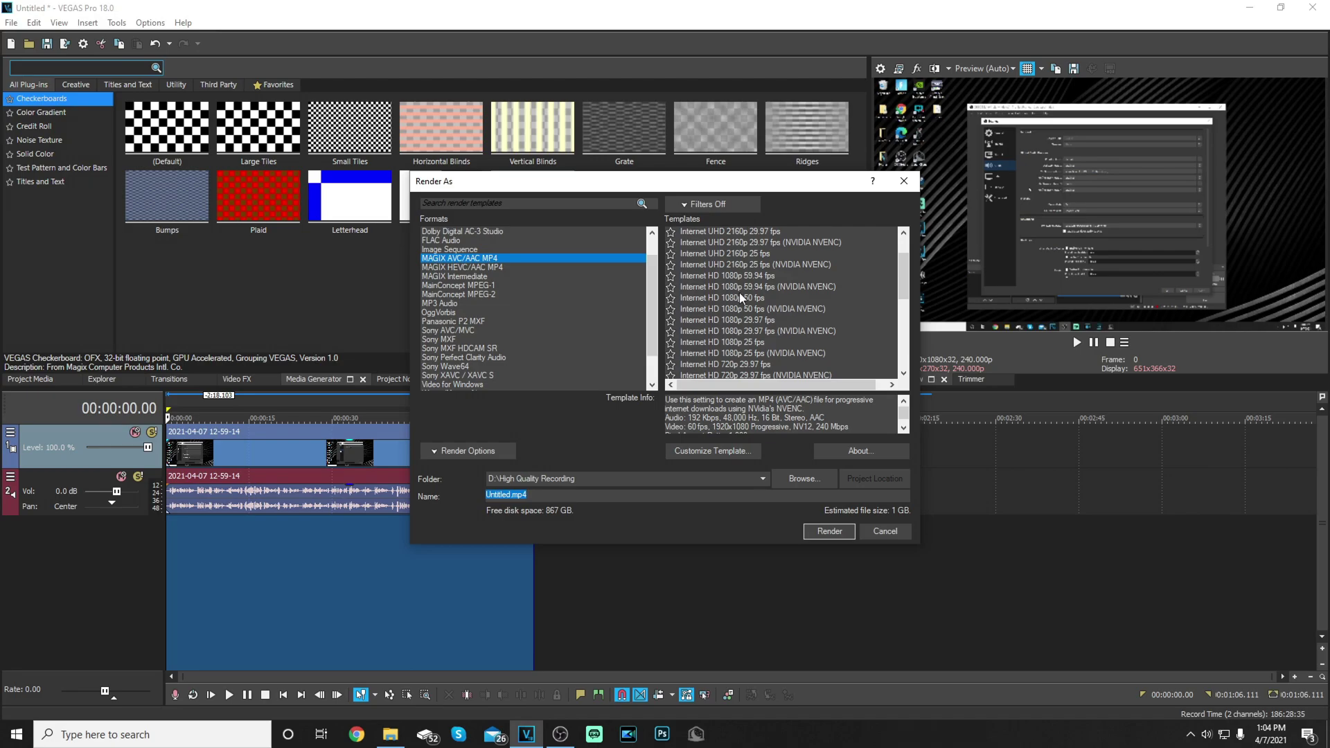
{"action": "left_click", "coordinate": [762, 287]}
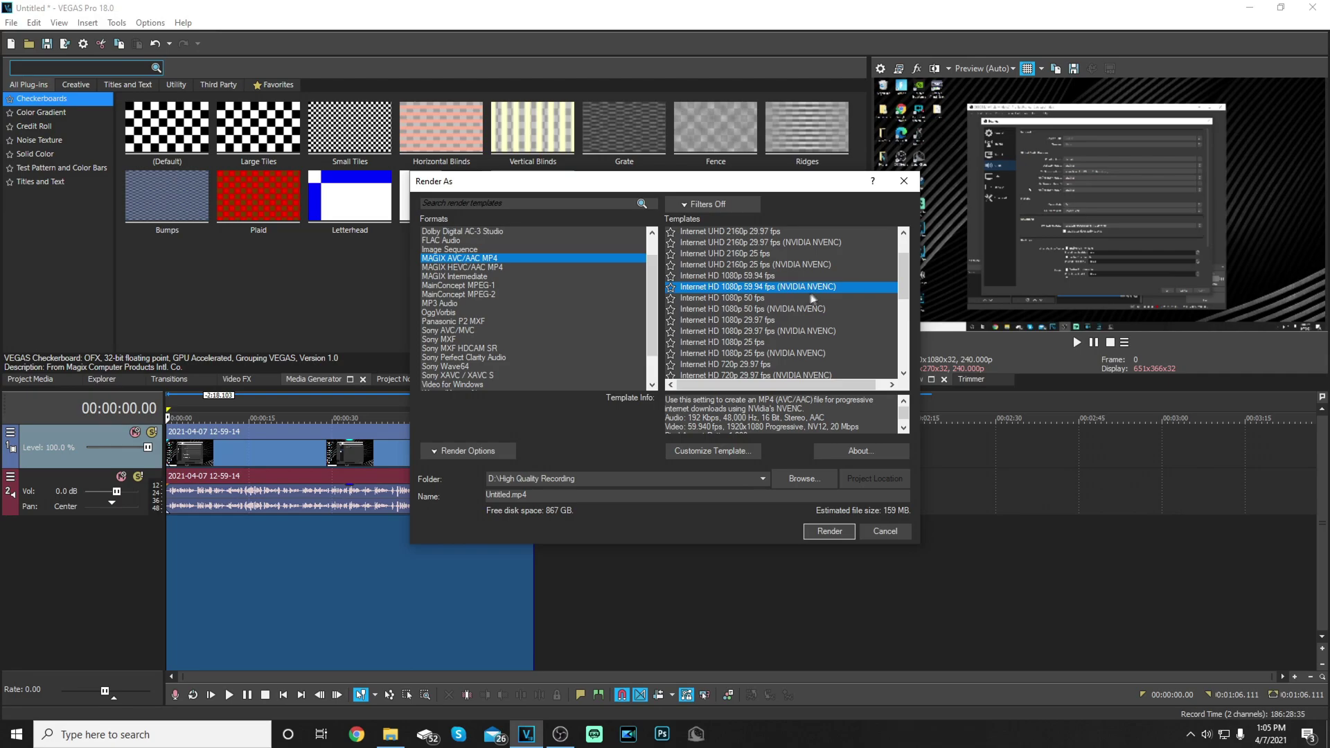
Step: In the template's custom settings, set profile High and frame rate 60
{"action": "left_click", "coordinate": [718, 451]}
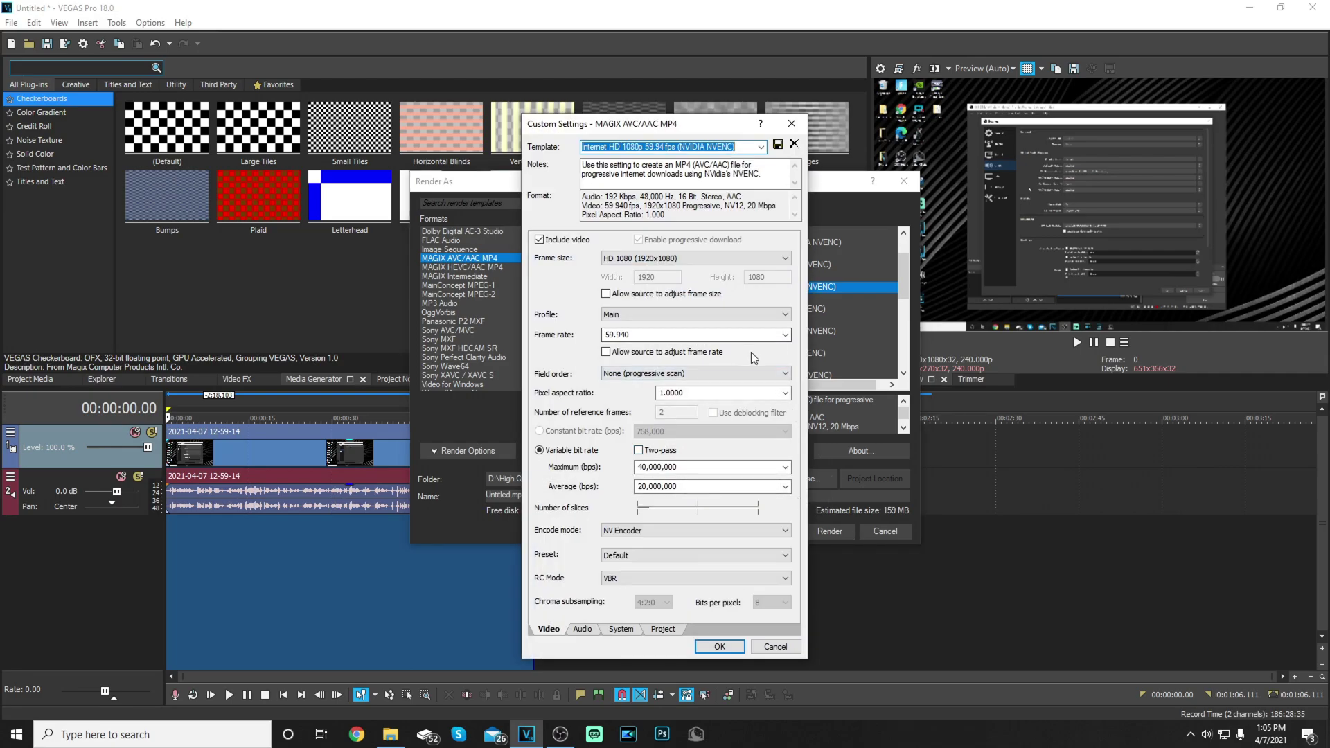
{"action": "left_click", "coordinate": [783, 319]}
{"action": "left_click", "coordinate": [784, 344]}
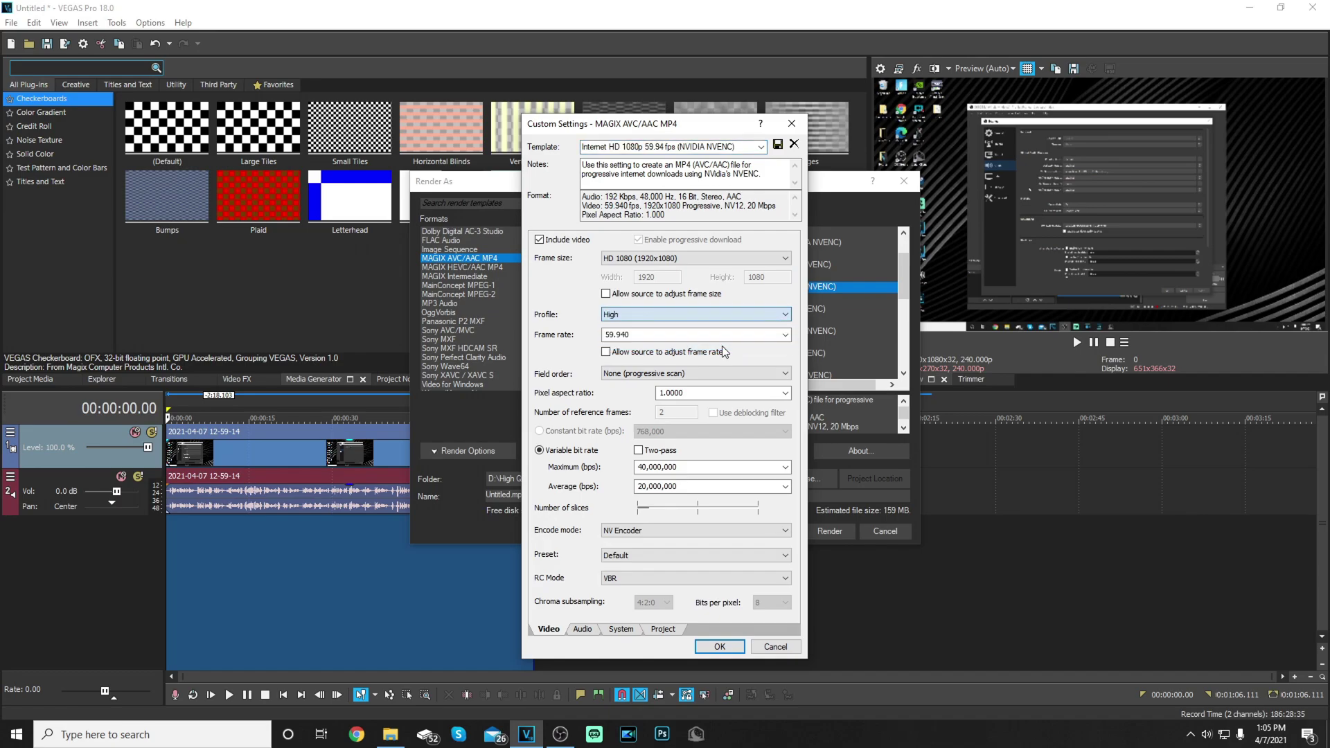
{"action": "left_click", "coordinate": [785, 334]}
{"action": "left_click", "coordinate": [786, 336]}
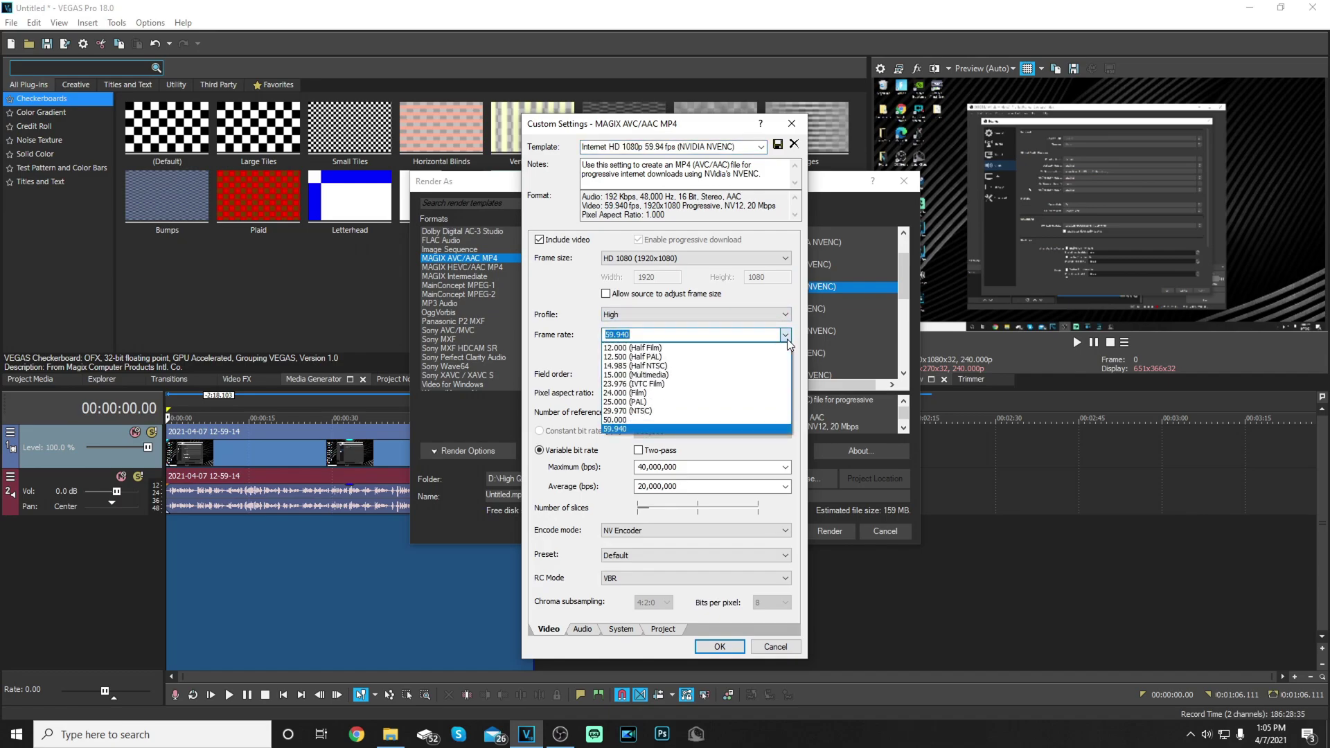
{"action": "left_click", "coordinate": [685, 335]}
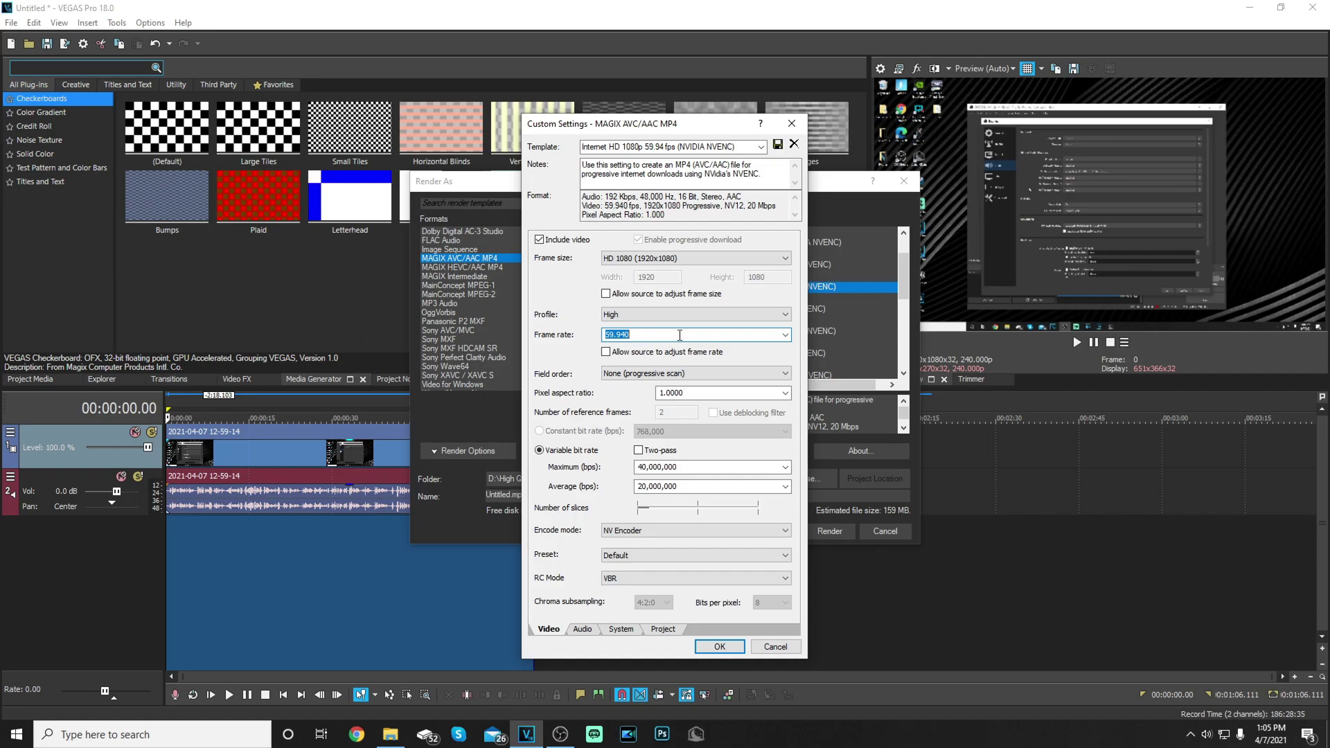
{"action": "key", "text": "Tab"}
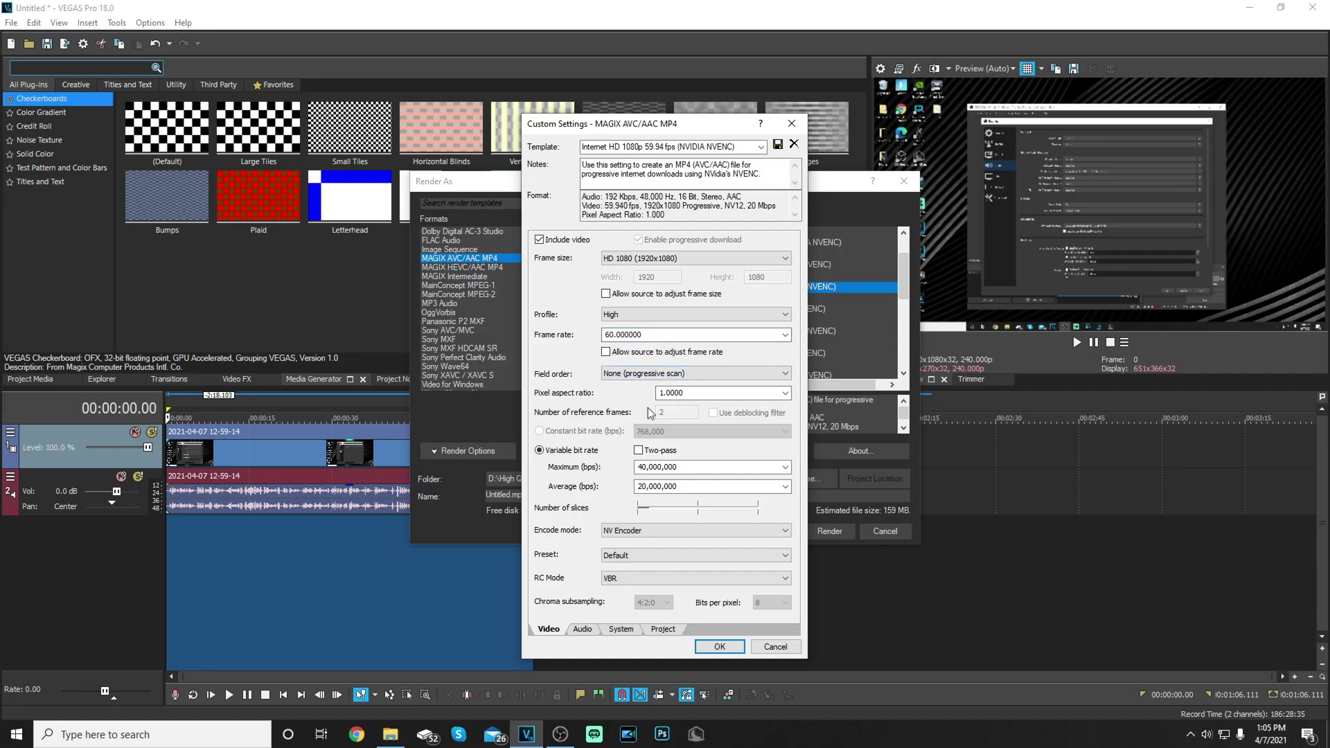
Step: Set maximum and average bitrate to 240,000,000 bps, High performance preset, and VBR rate control
{"action": "left_click", "coordinate": [785, 467]}
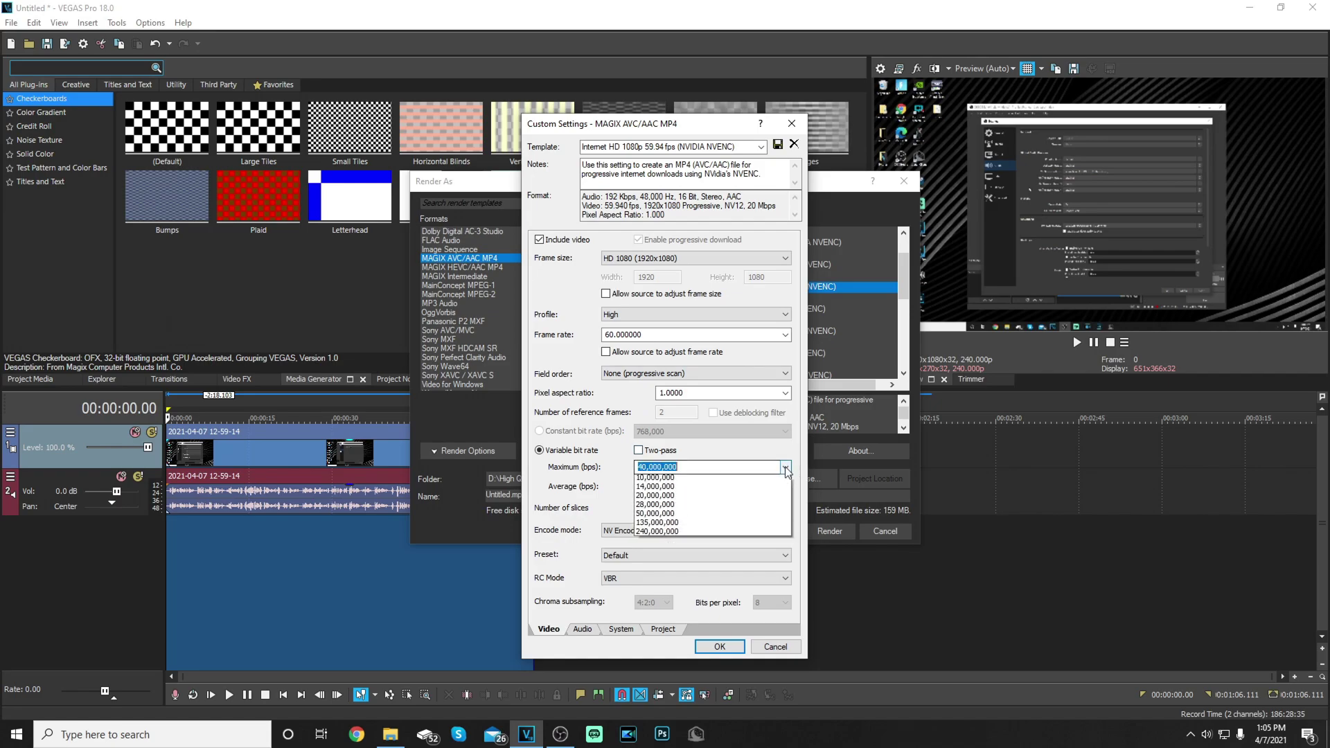
{"action": "left_click", "coordinate": [788, 487]}
{"action": "left_click", "coordinate": [788, 486]}
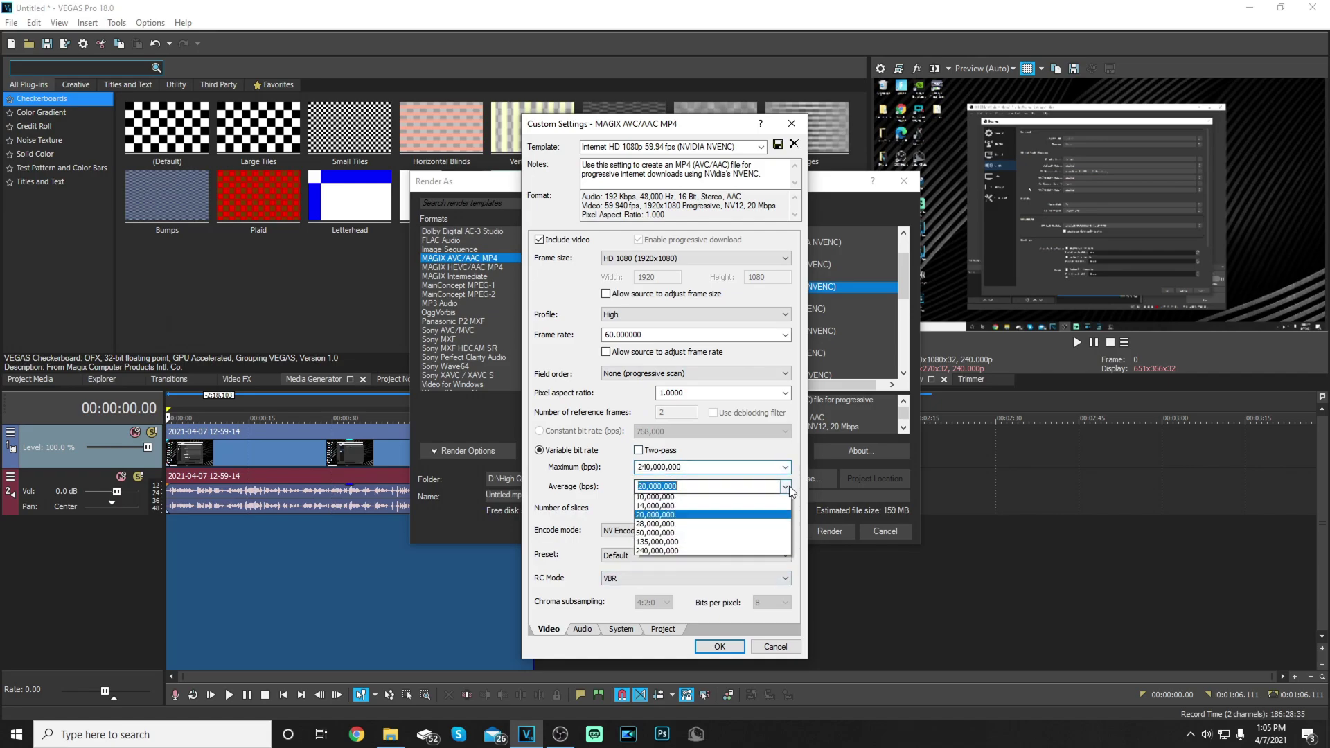
{"action": "left_click", "coordinate": [720, 598]}
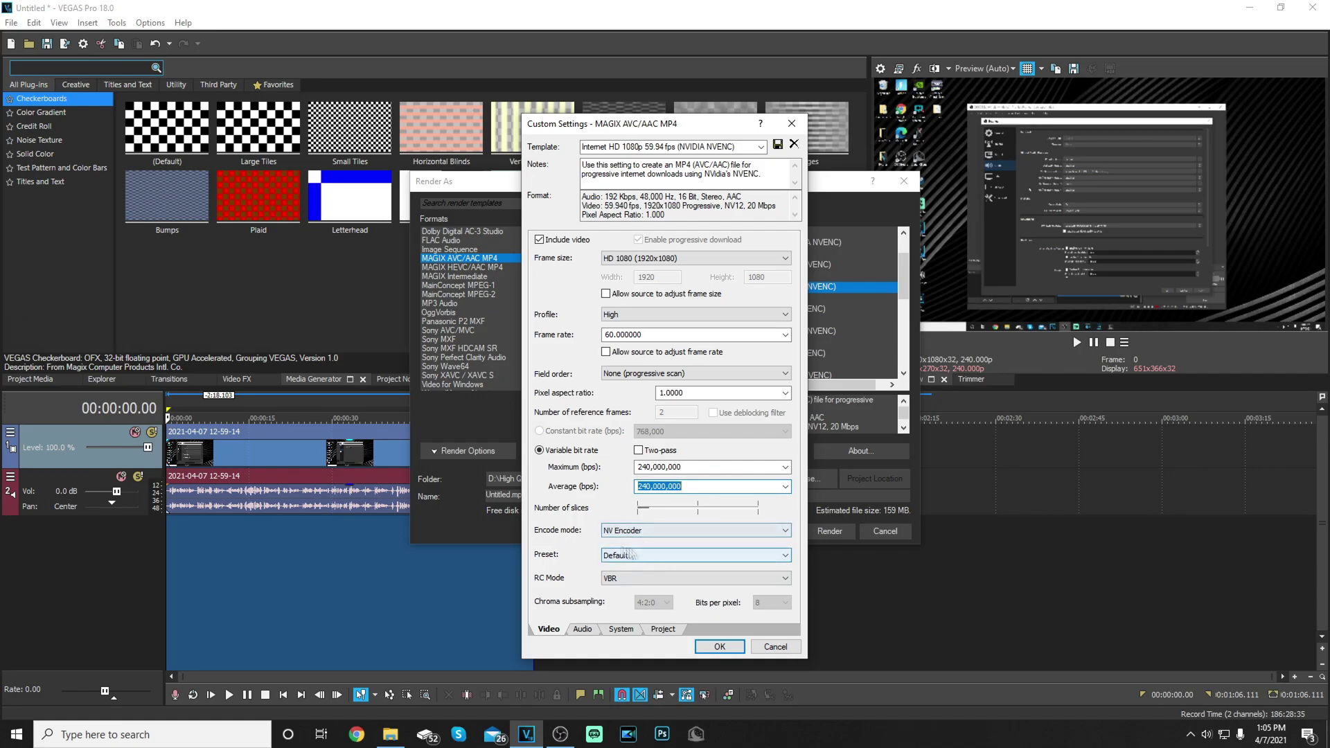
{"action": "left_click", "coordinate": [675, 553]}
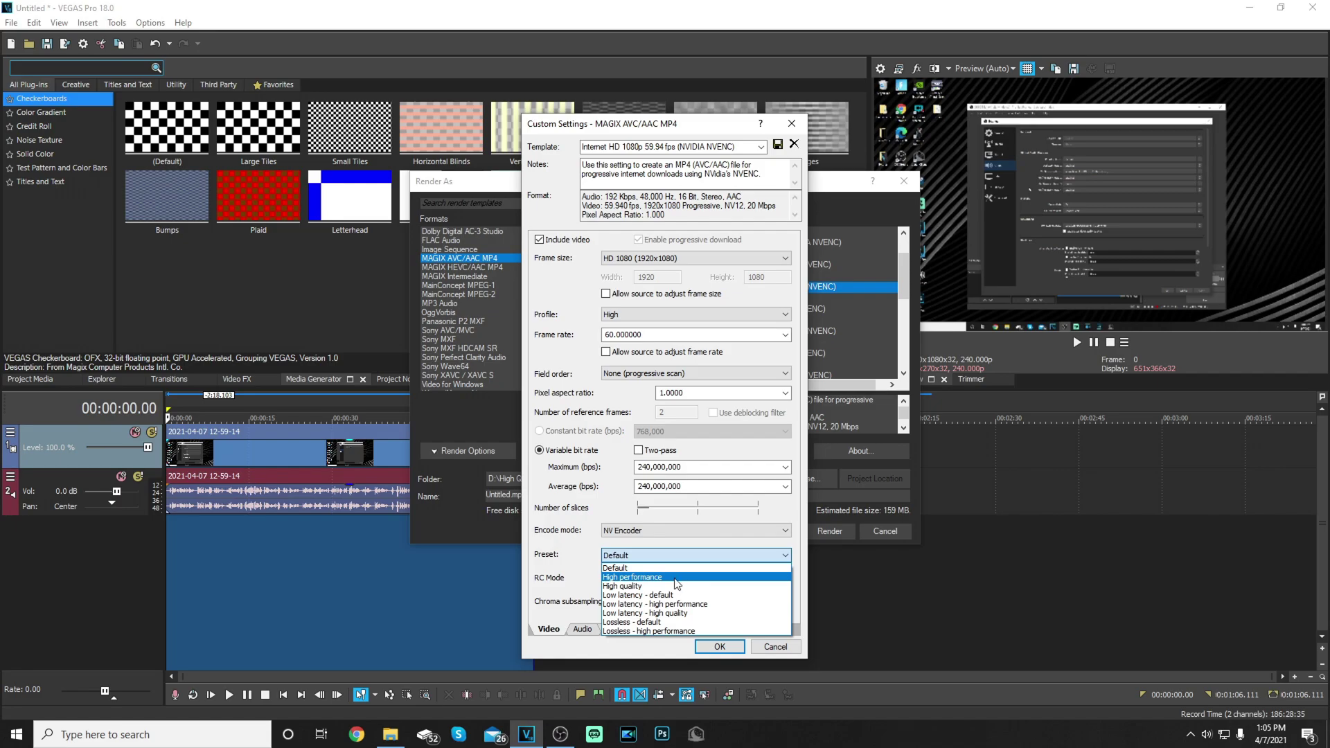
{"action": "left_click", "coordinate": [675, 579]}
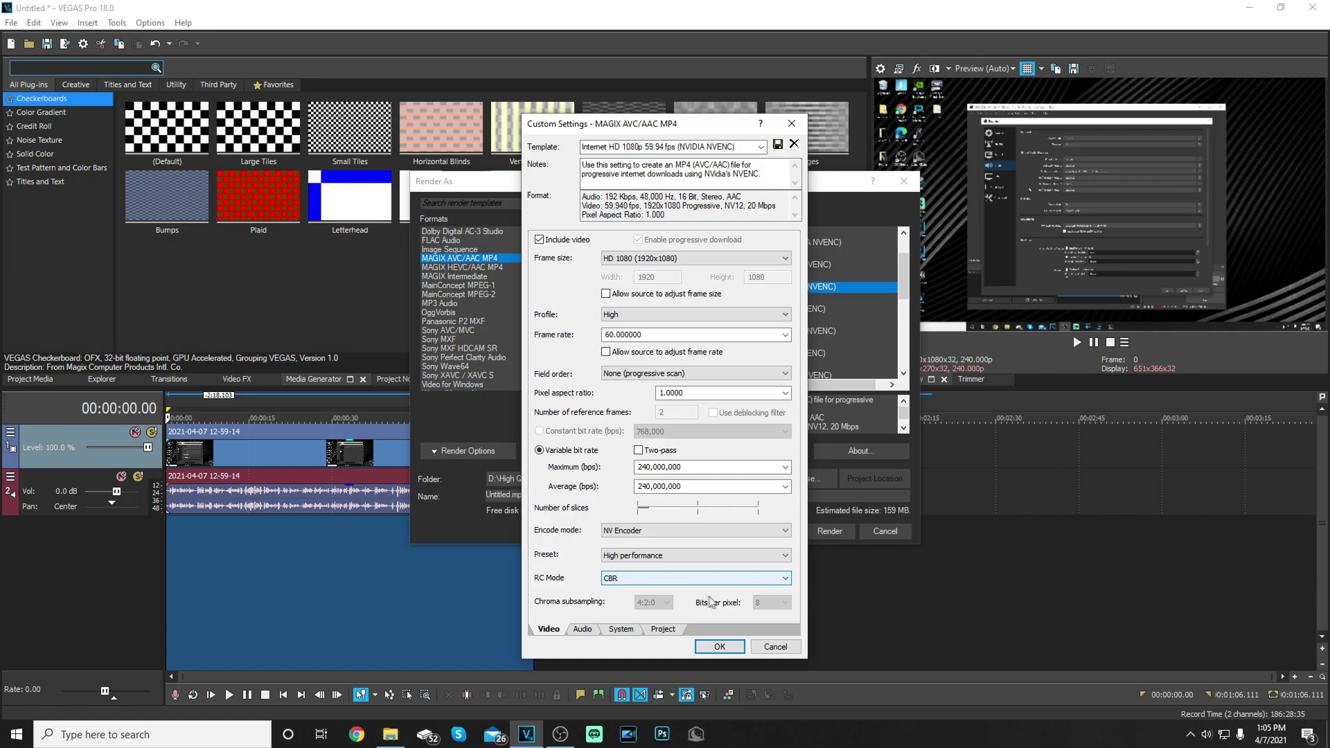
{"action": "left_click", "coordinate": [643, 581]}
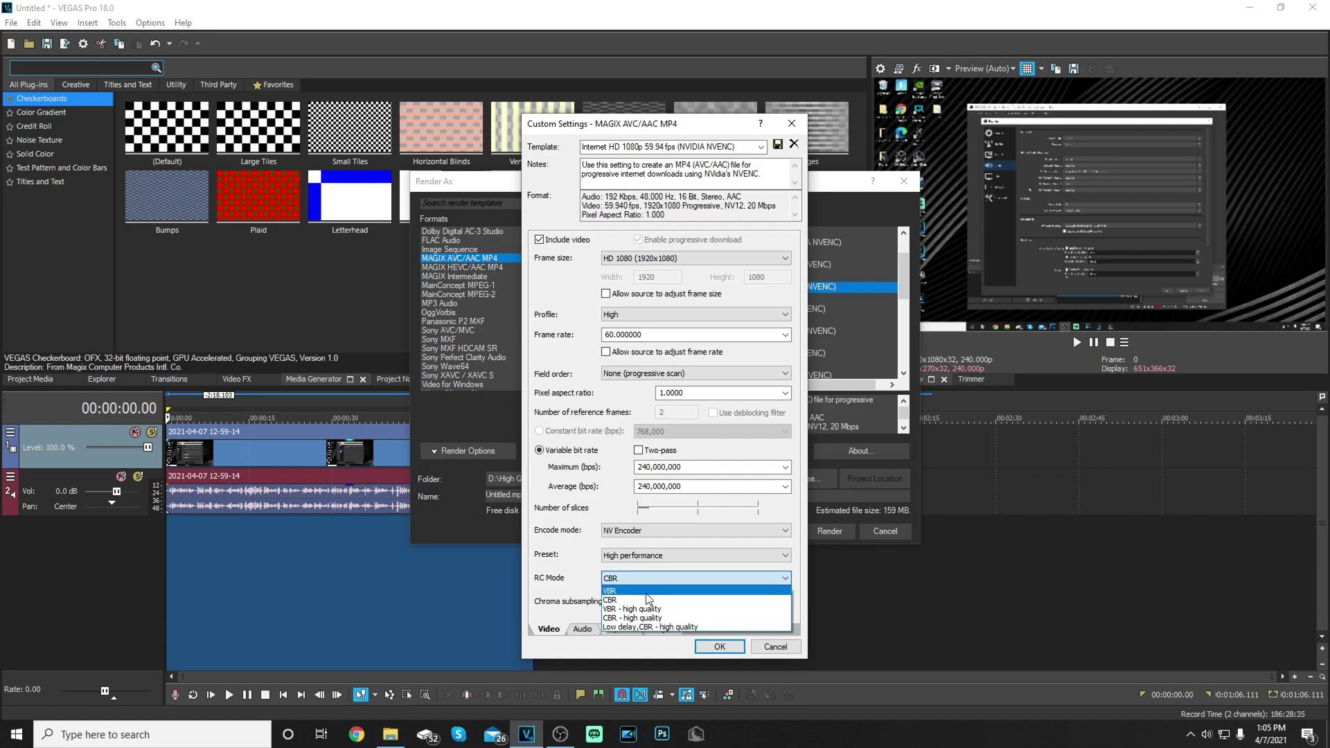
{"action": "left_click", "coordinate": [649, 593]}
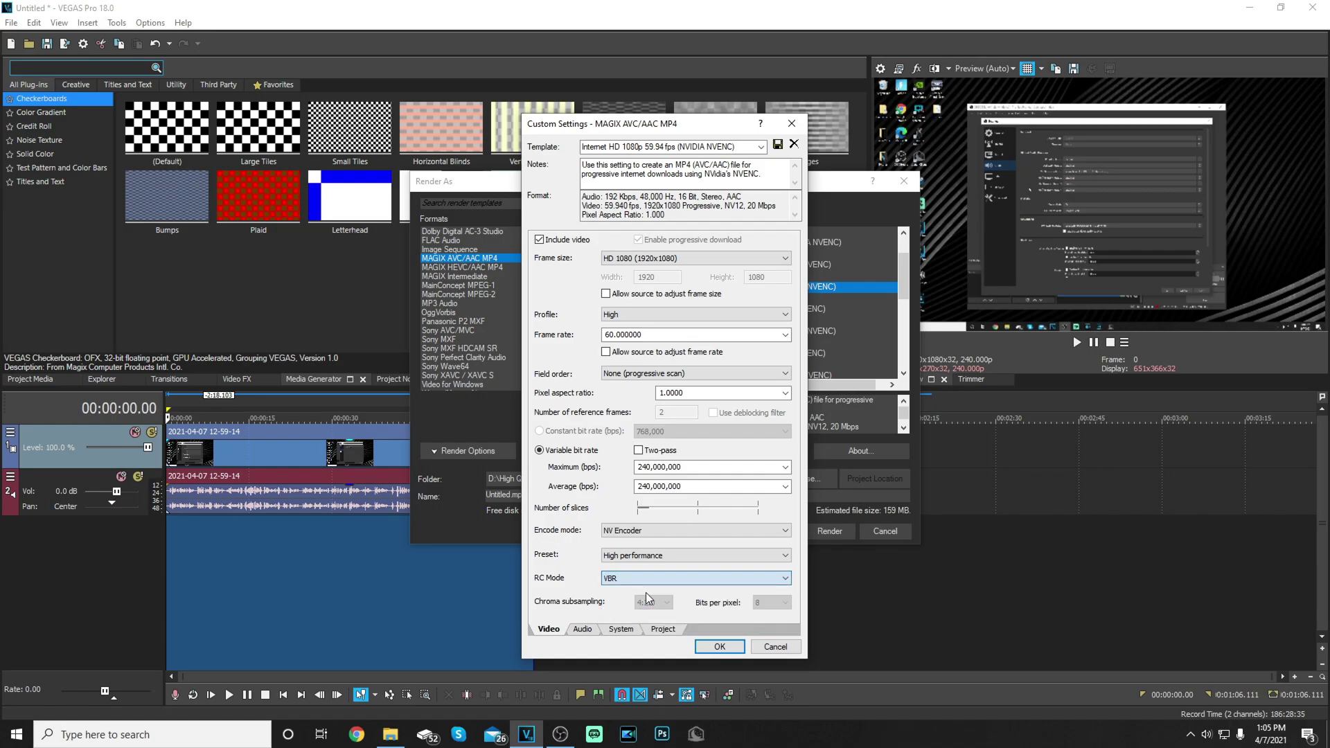
{"action": "left_click", "coordinate": [651, 580]}
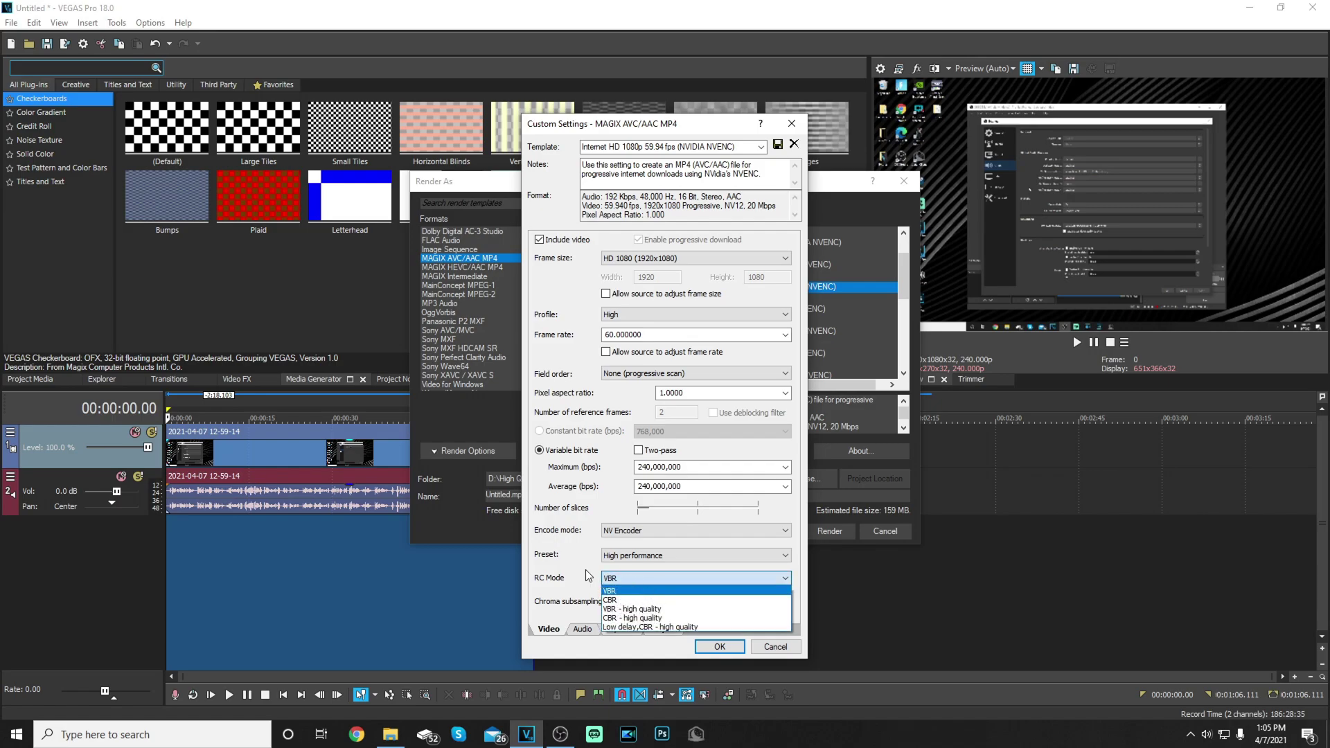
{"action": "left_click", "coordinate": [631, 590]}
Step: On the Project tab set Best rendering quality and sRGB colour space, then confirm
{"action": "left_click", "coordinate": [583, 629]}
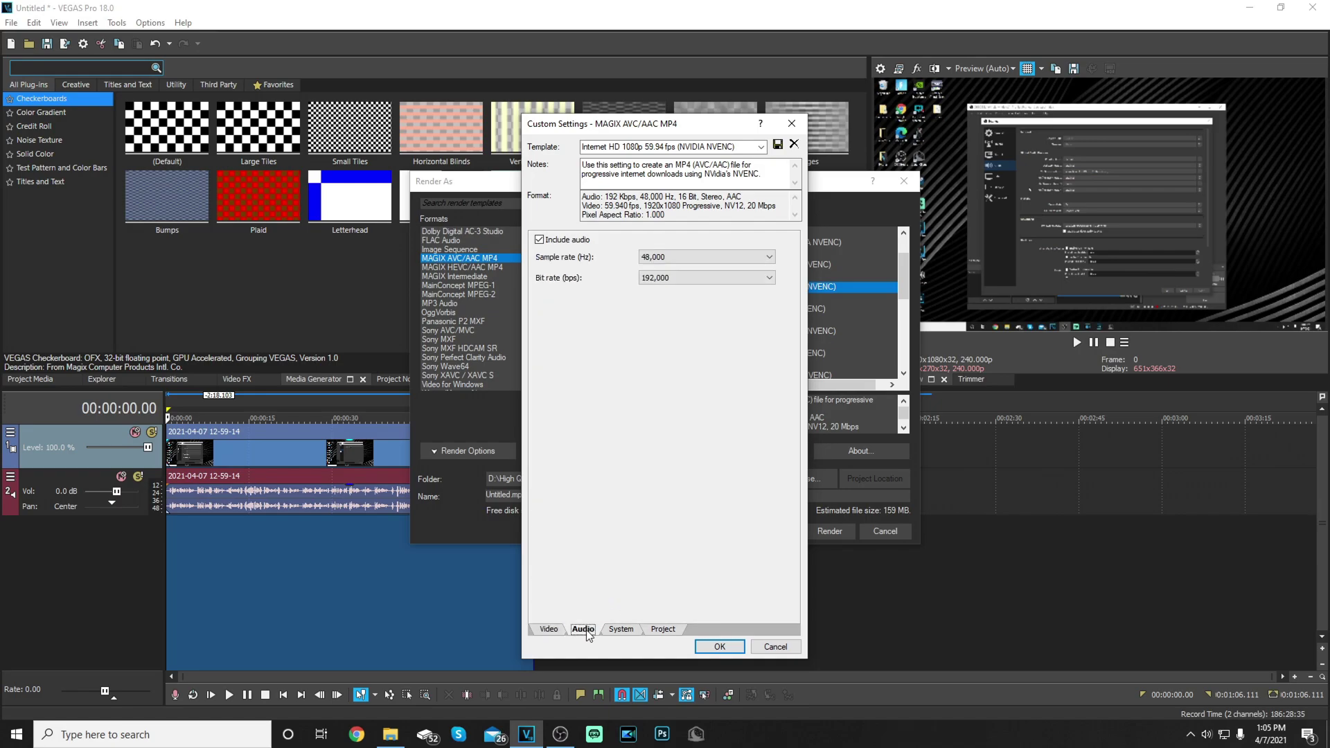
{"action": "left_click", "coordinate": [619, 629]}
{"action": "left_click", "coordinate": [653, 629]}
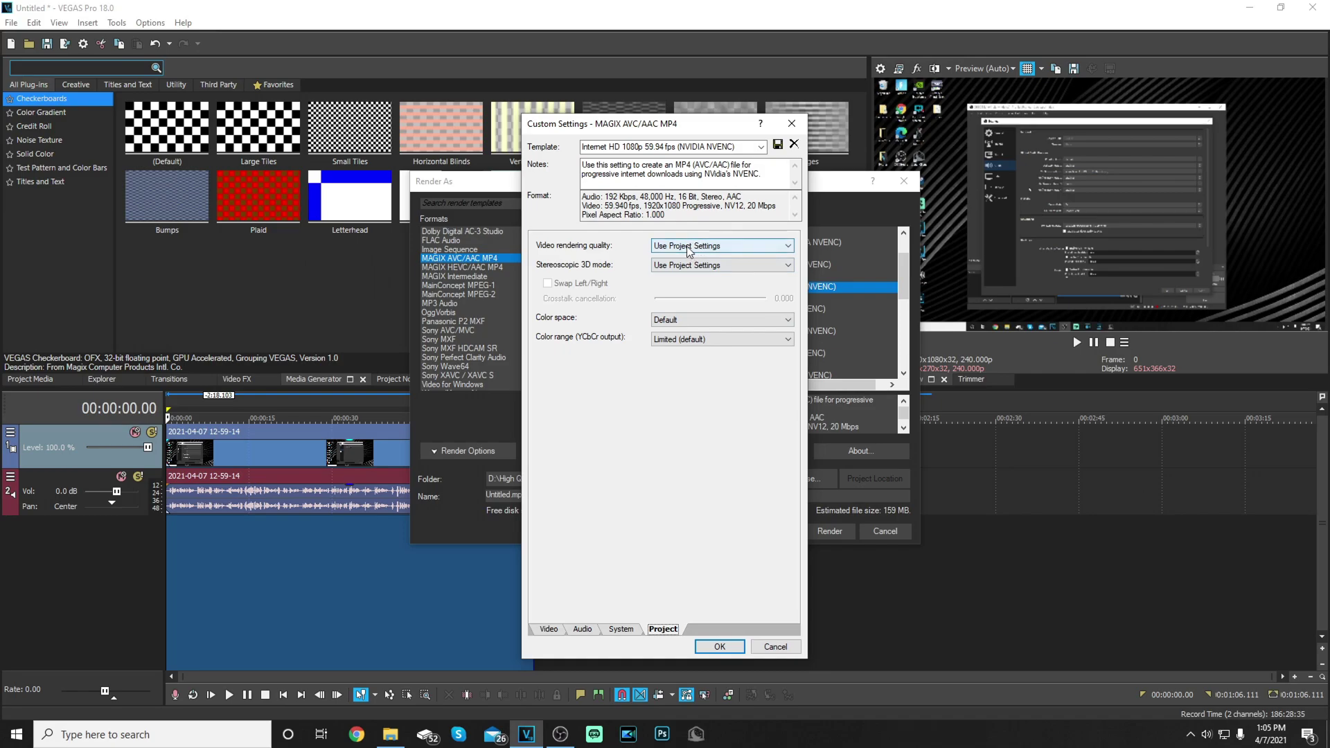
{"action": "left_click", "coordinate": [588, 630]}
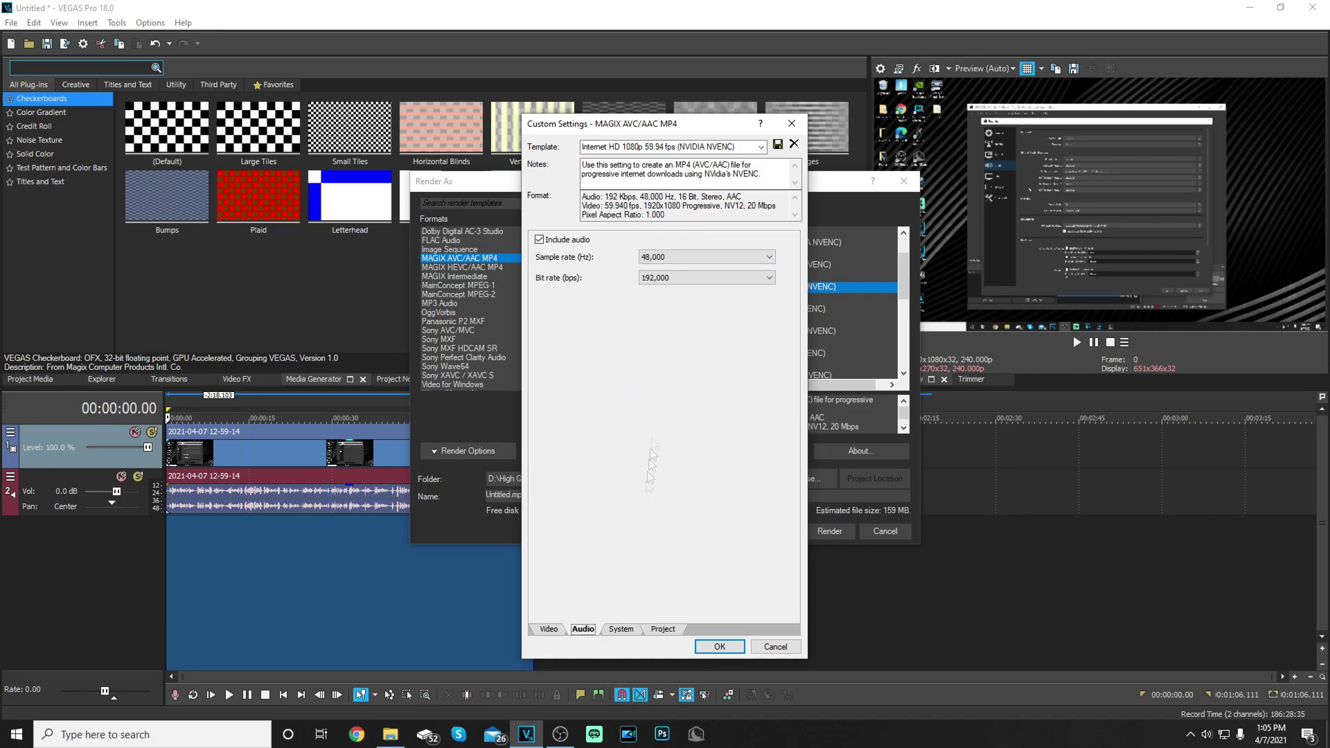
{"action": "left_click", "coordinate": [663, 629]}
{"action": "left_click", "coordinate": [678, 244]}
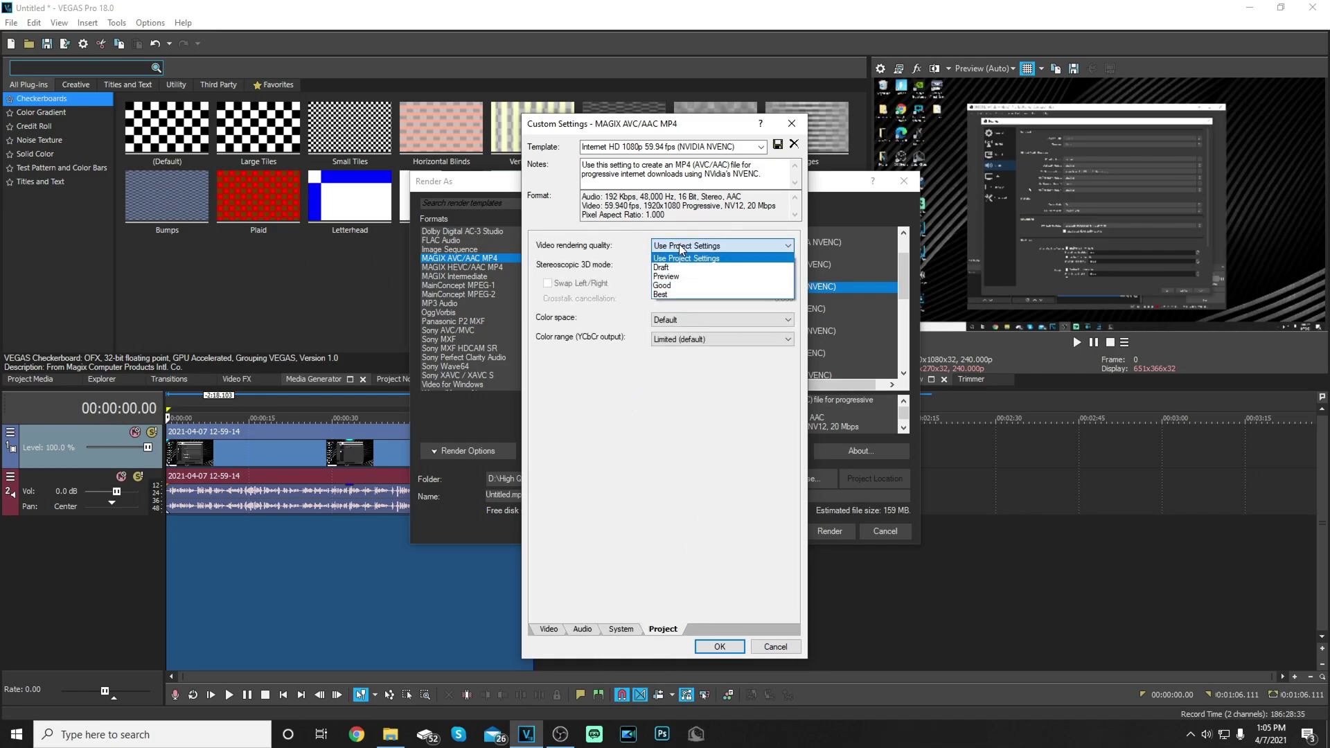
{"action": "left_click", "coordinate": [674, 294]}
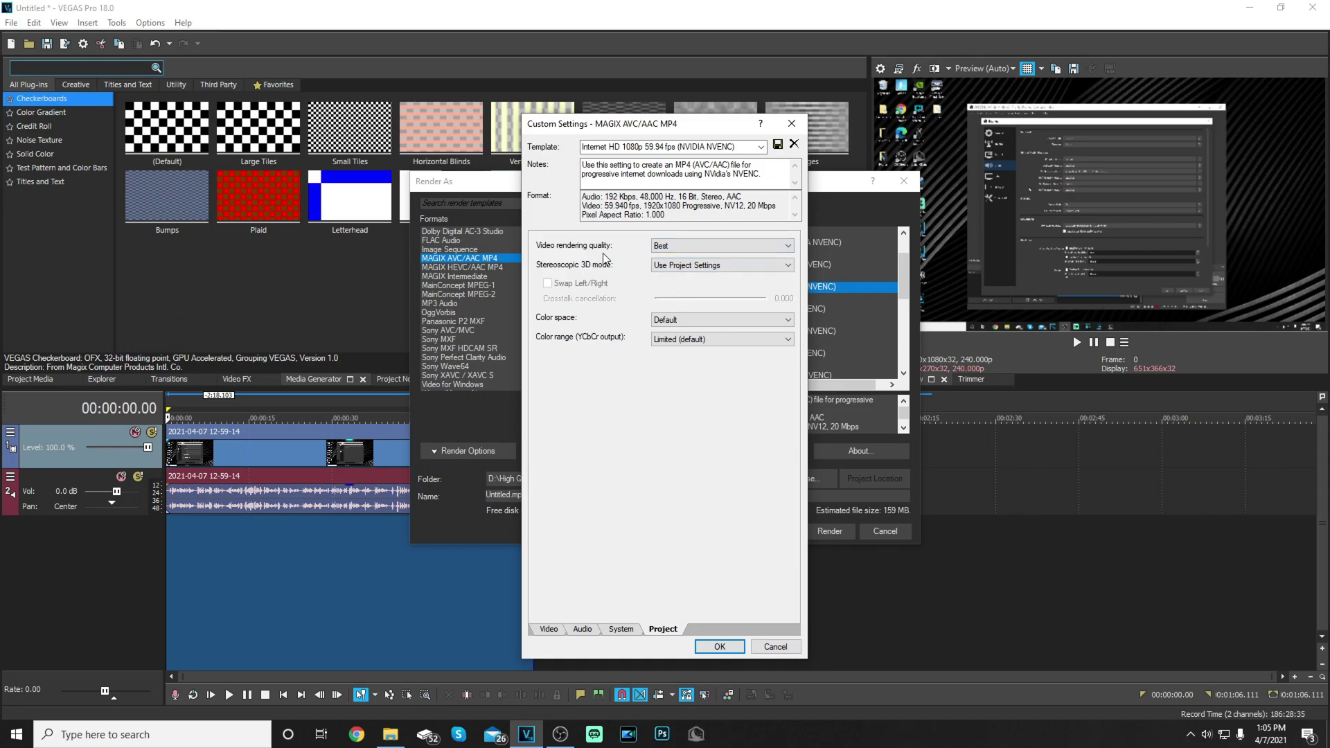
{"action": "left_click", "coordinate": [690, 266]}
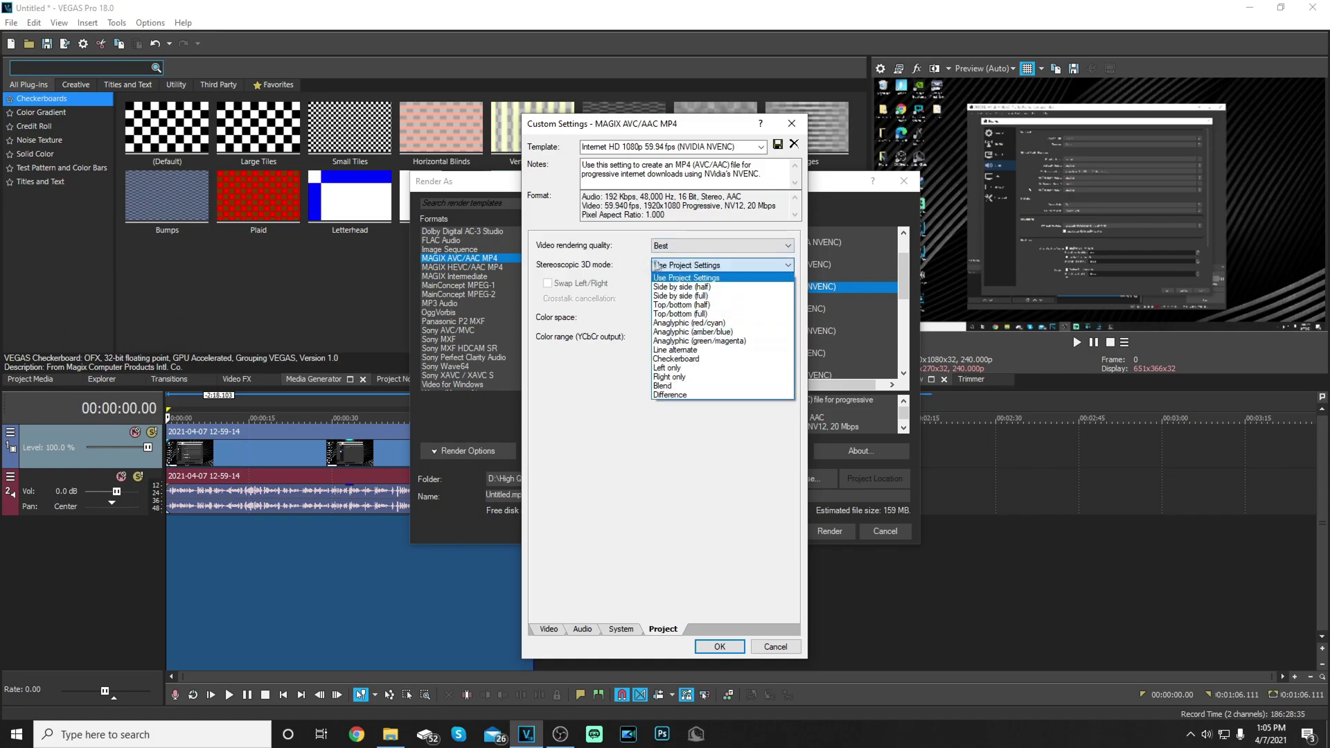
{"action": "left_click", "coordinate": [658, 268]}
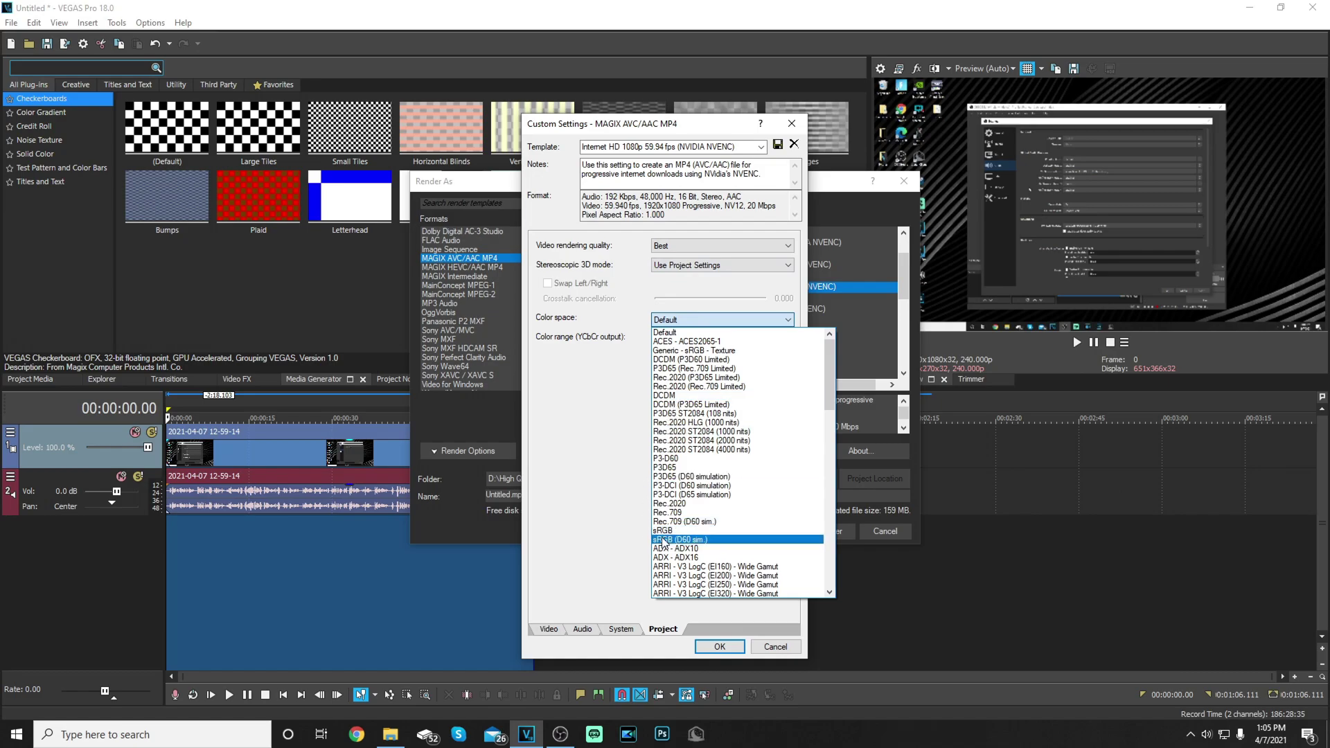
{"action": "left_click", "coordinate": [686, 476]}
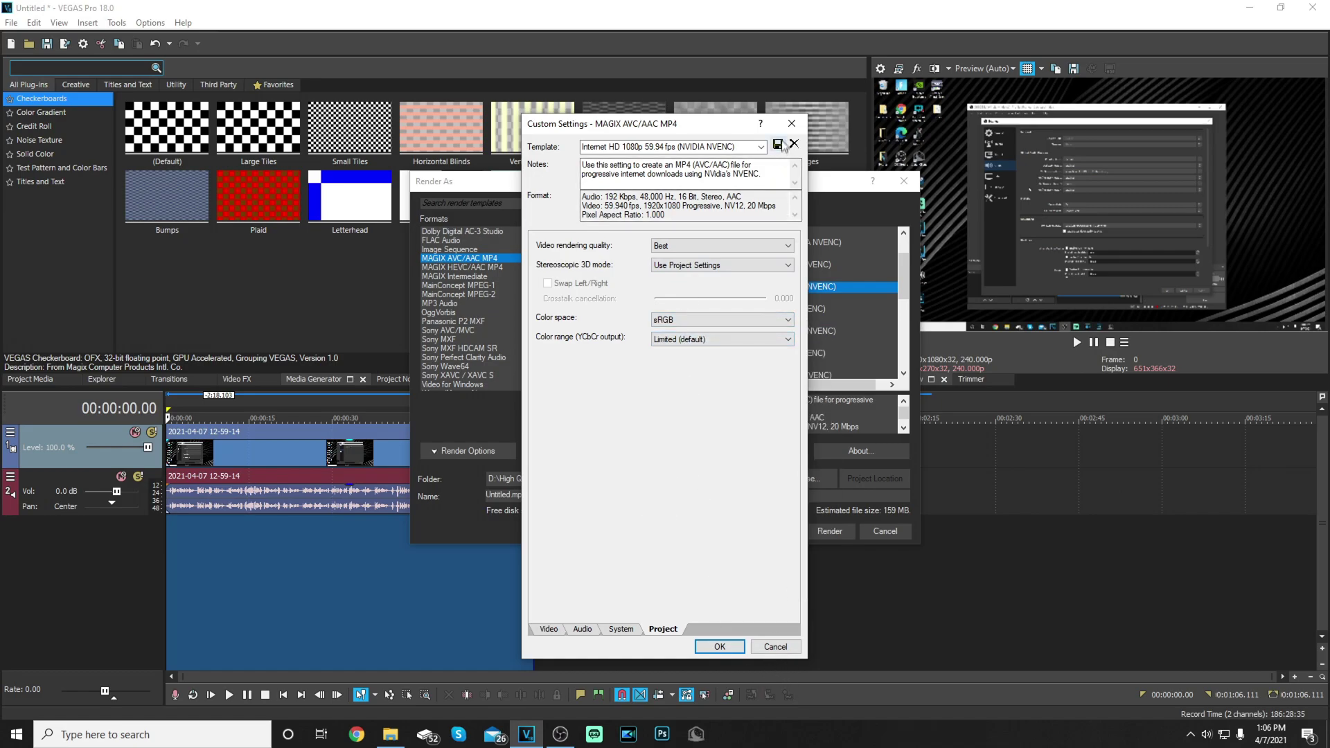
{"action": "left_click", "coordinate": [720, 646]}
Step: Select the 1080p input template, review its settings unchanged, and render to Untitled.mp4
{"action": "scroll", "coordinate": [769, 320], "scroll_direction": "down", "scroll_amount": 2}
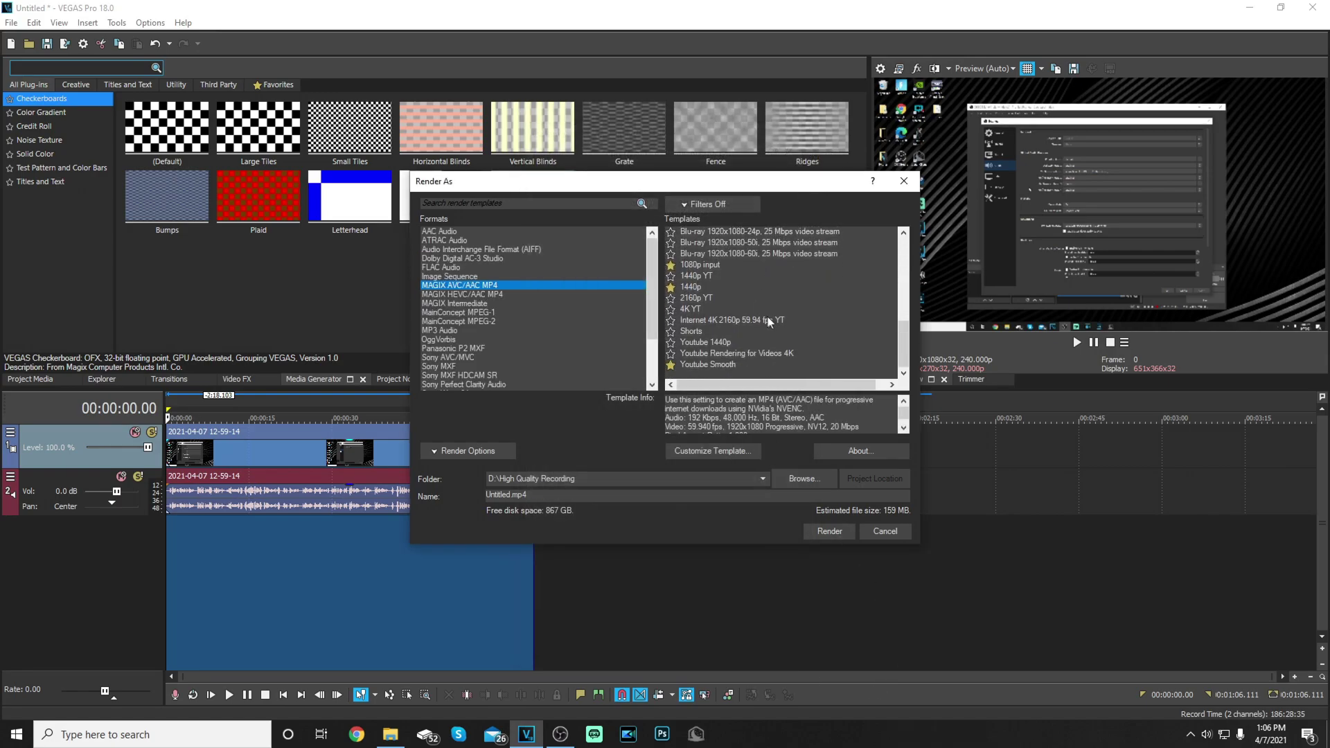
{"action": "left_click", "coordinate": [709, 267]}
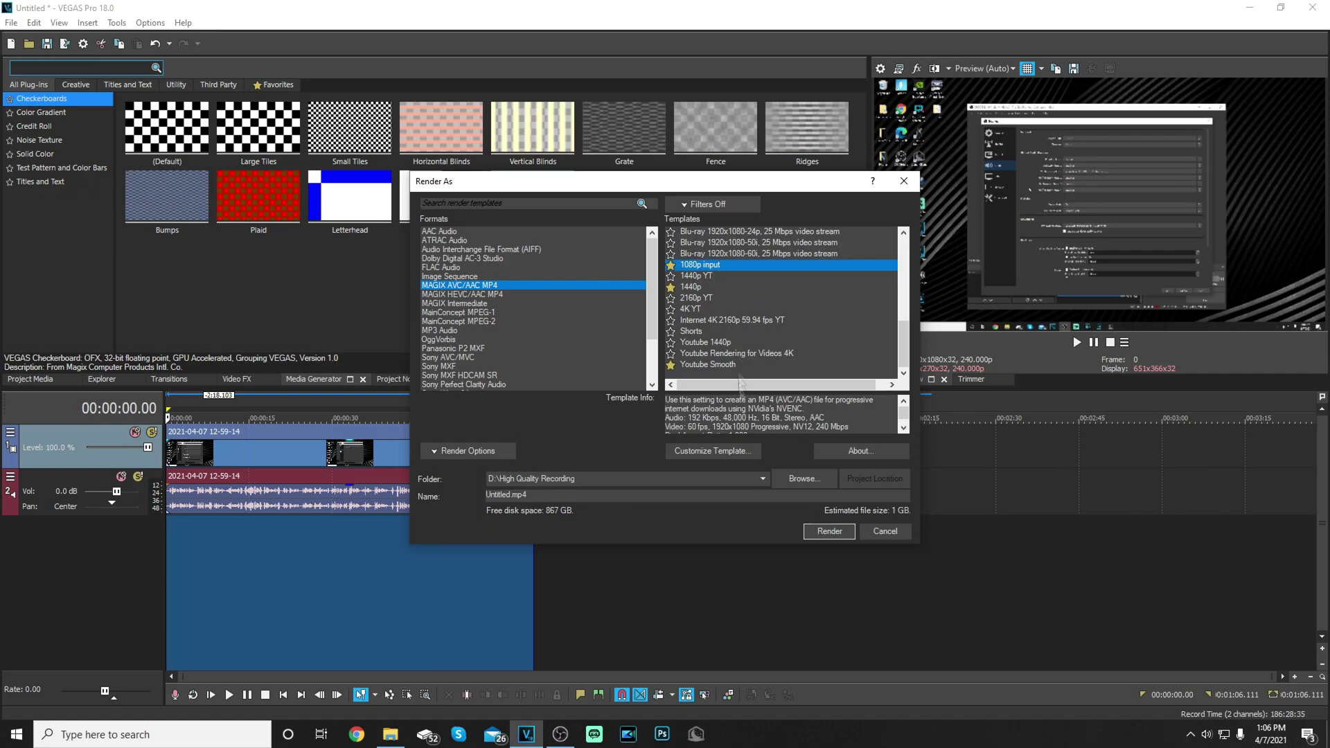
{"action": "left_click", "coordinate": [713, 451]}
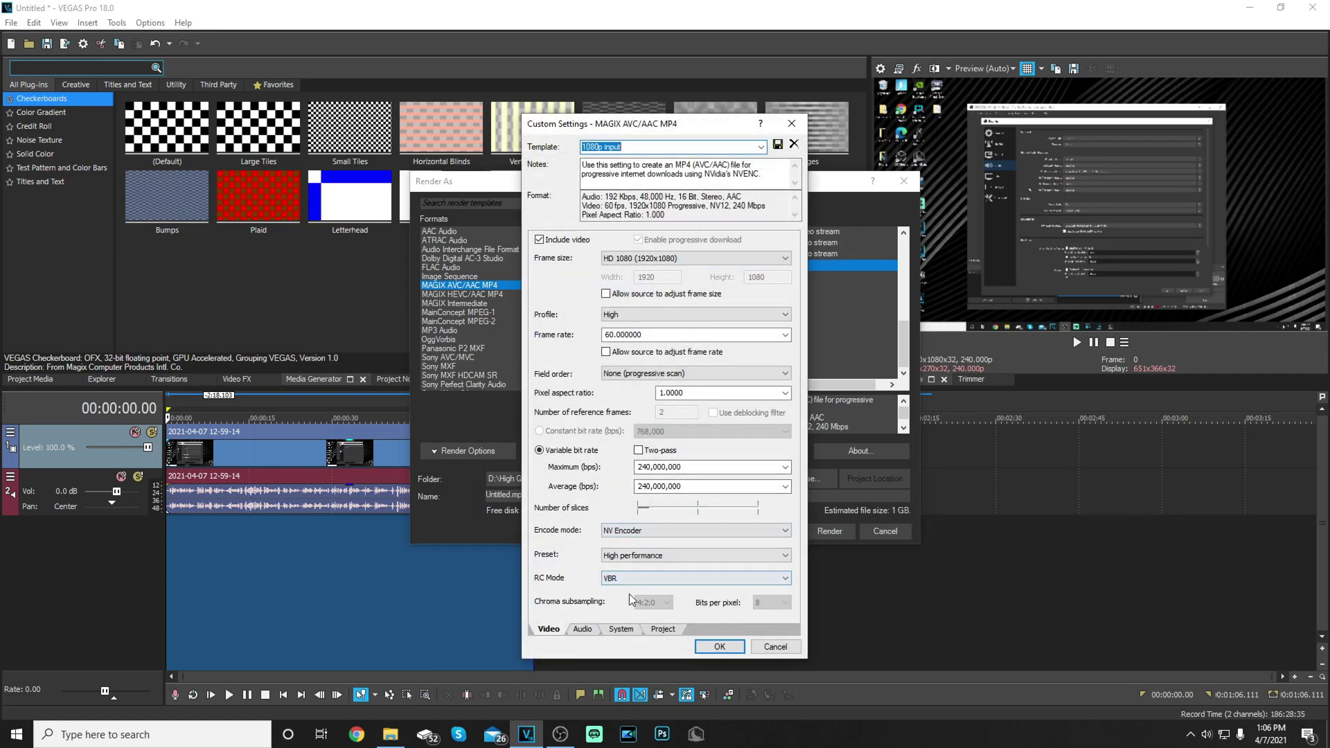
{"action": "left_click", "coordinate": [581, 630]}
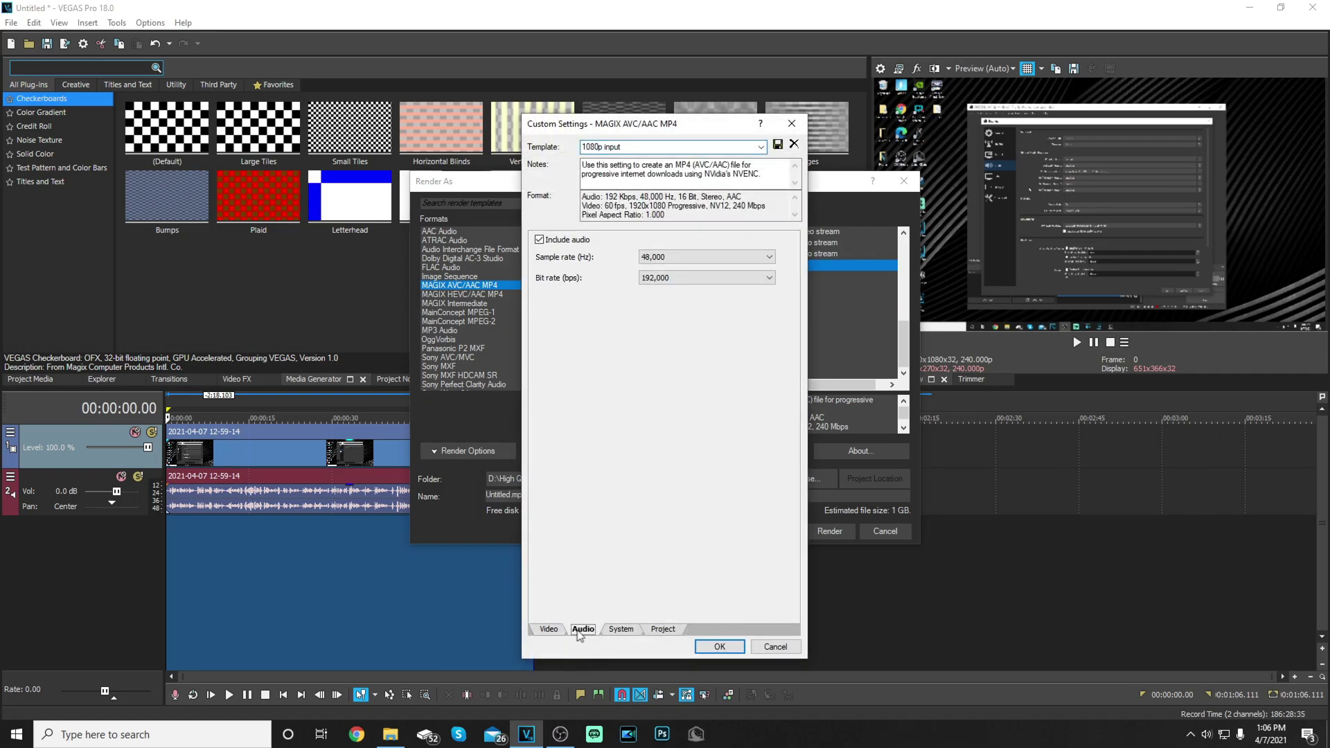
{"action": "left_click", "coordinate": [622, 631]}
{"action": "left_click", "coordinate": [667, 631]}
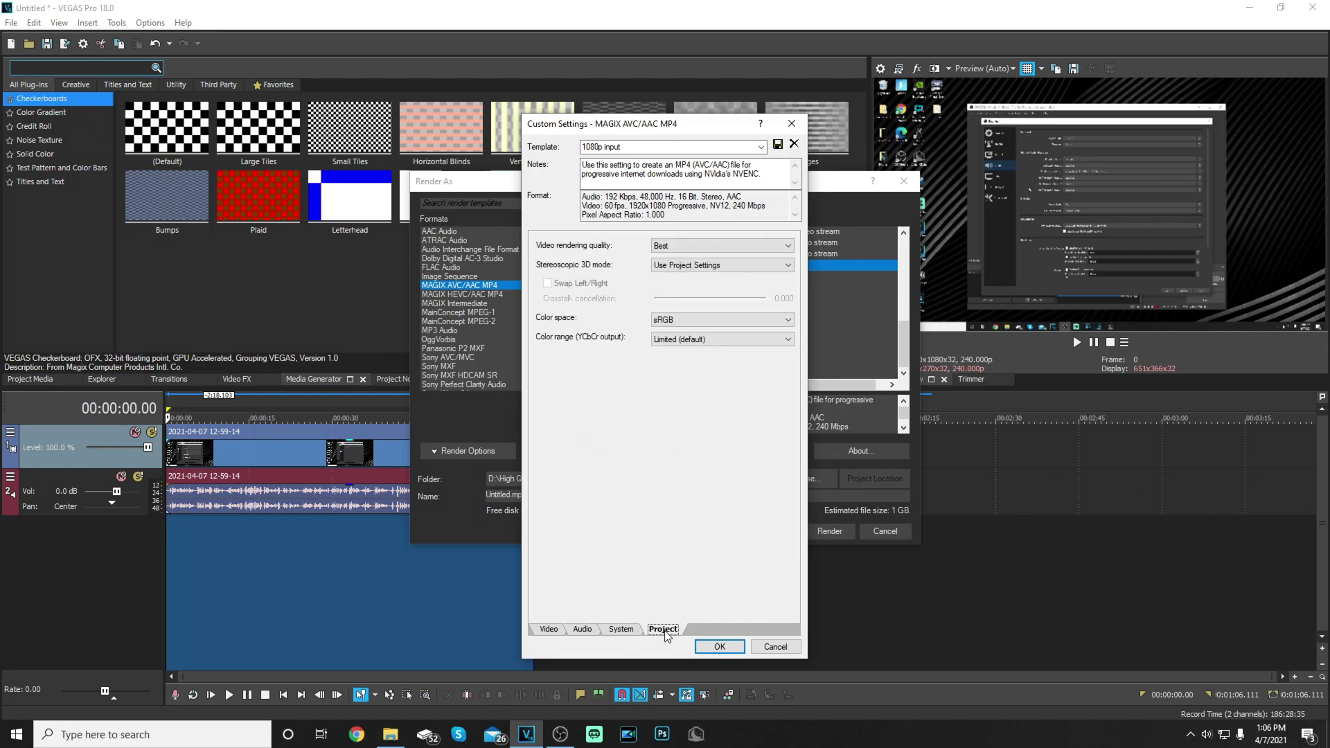
{"action": "left_click", "coordinate": [775, 646]}
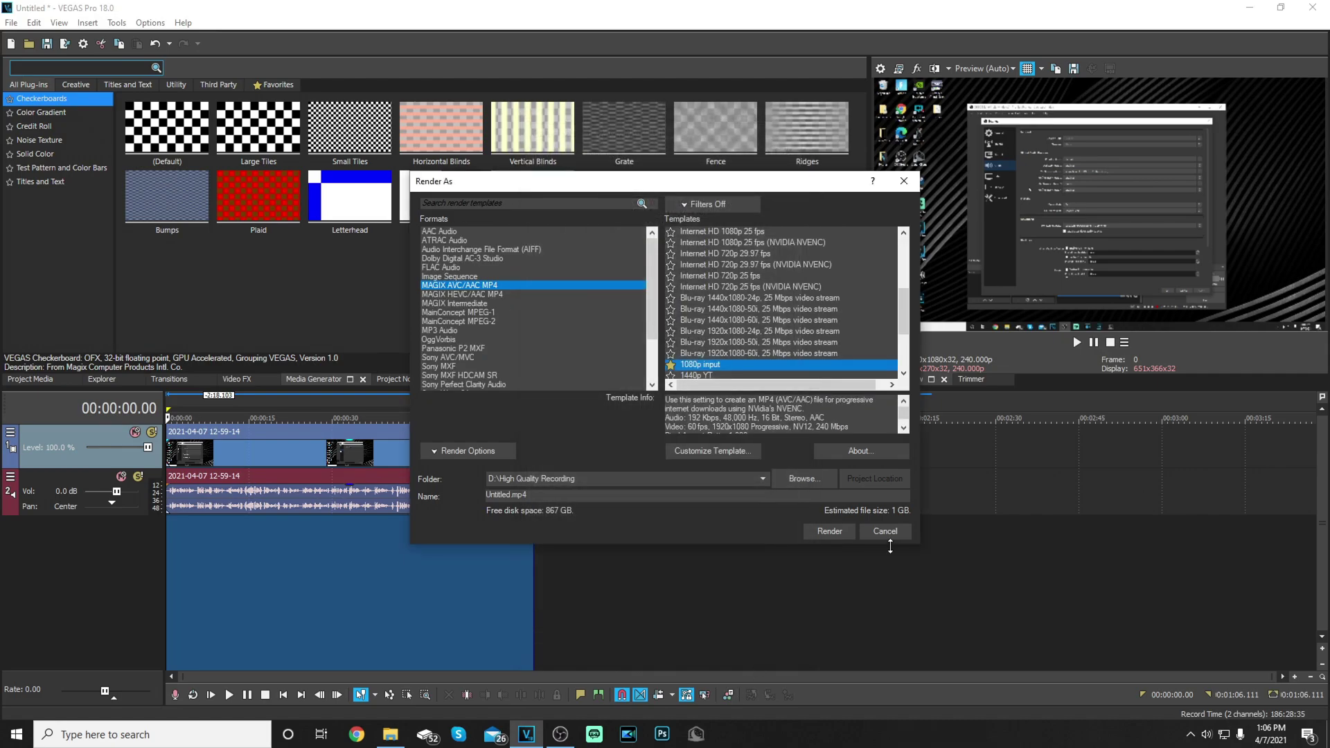
{"action": "left_click", "coordinate": [839, 537]}
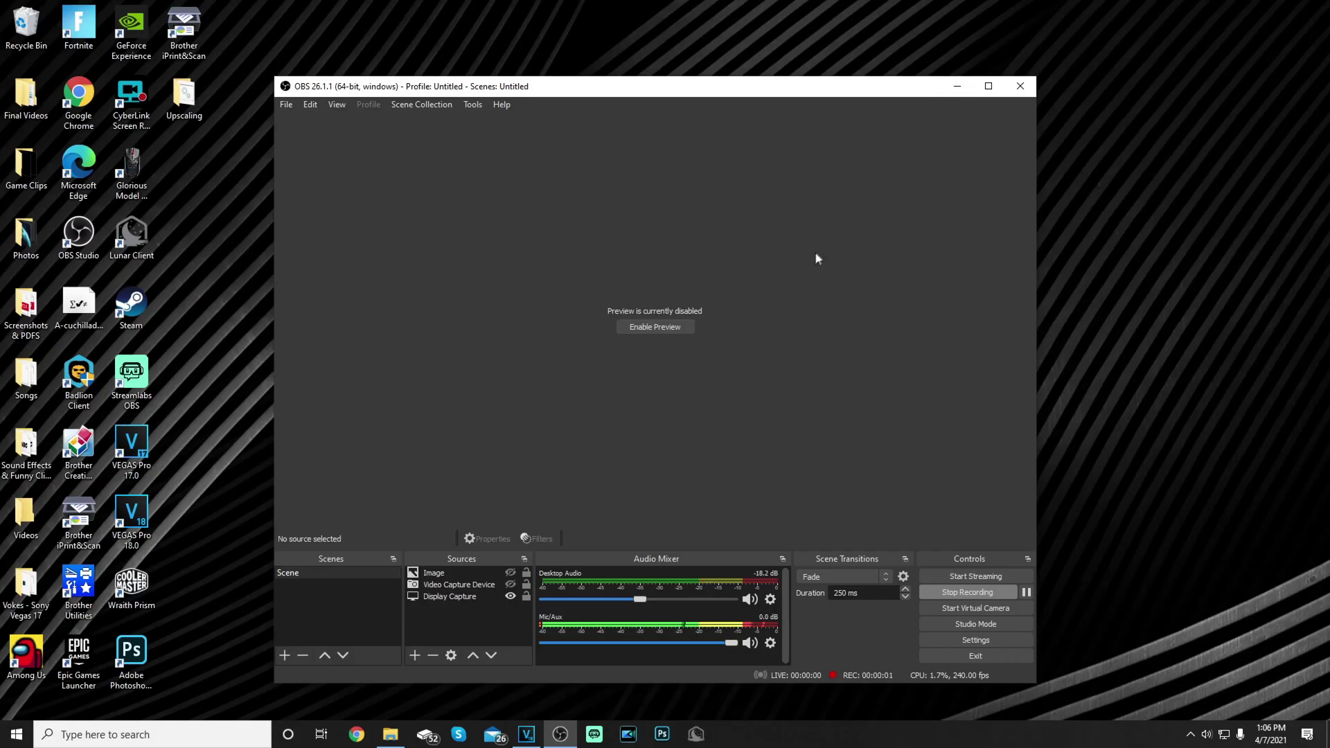
Step: Minimise OBS, open the desktop Upscaling folder, and create a test desktop folder named Upscale
{"action": "left_click", "coordinate": [959, 87]}
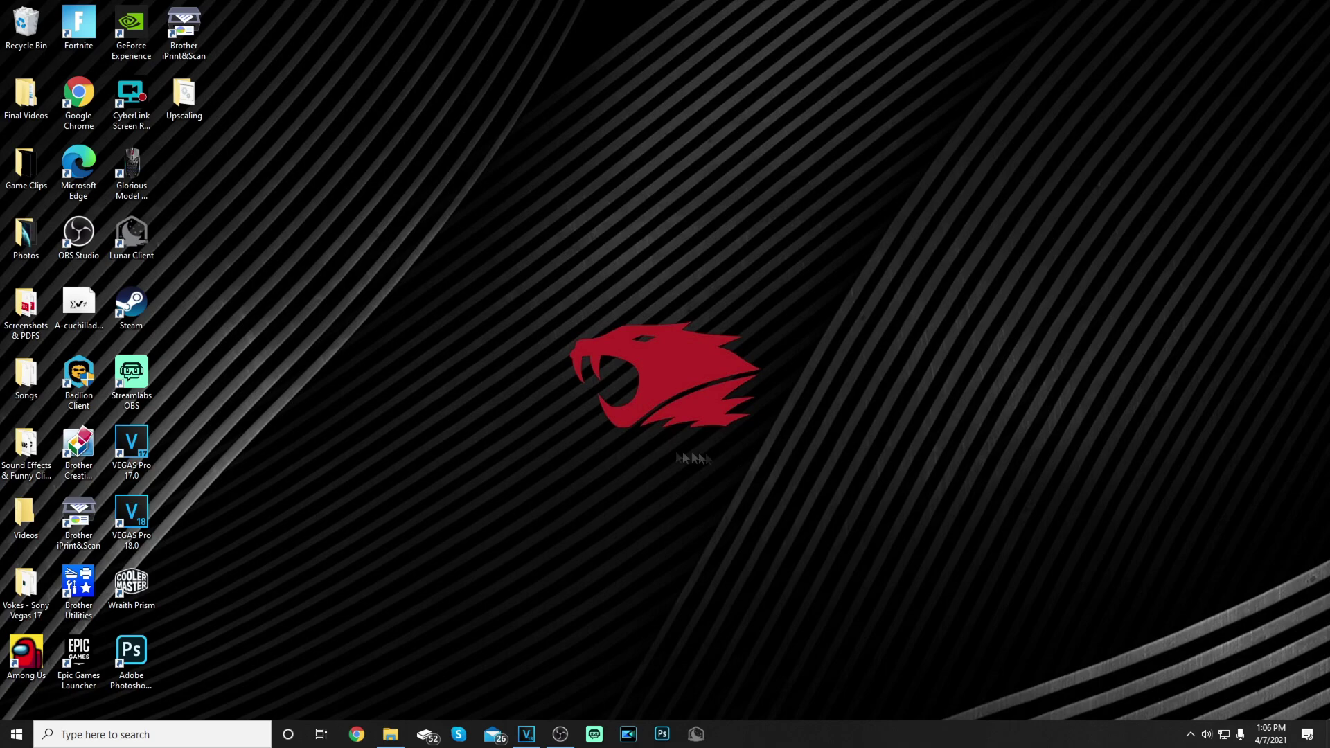
{"action": "double_click", "coordinate": [186, 100]}
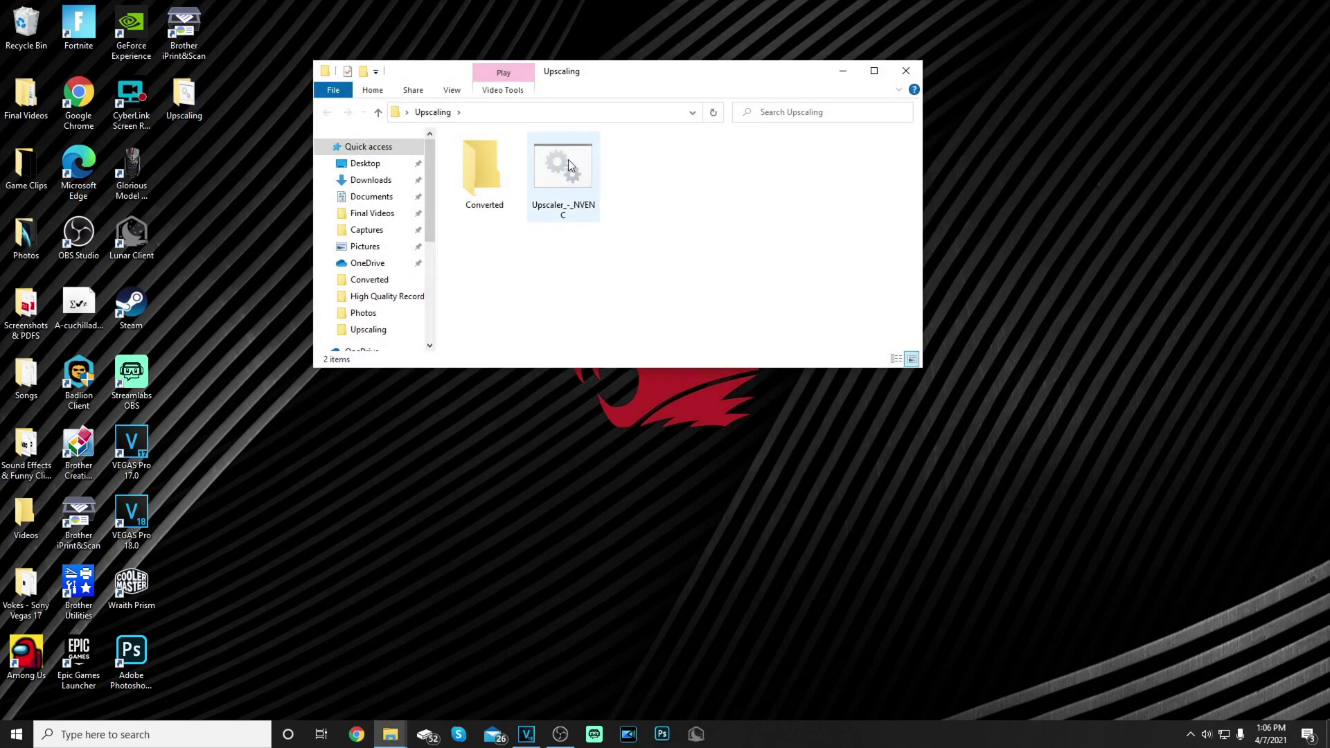
{"action": "right_click", "coordinate": [1120, 237]}
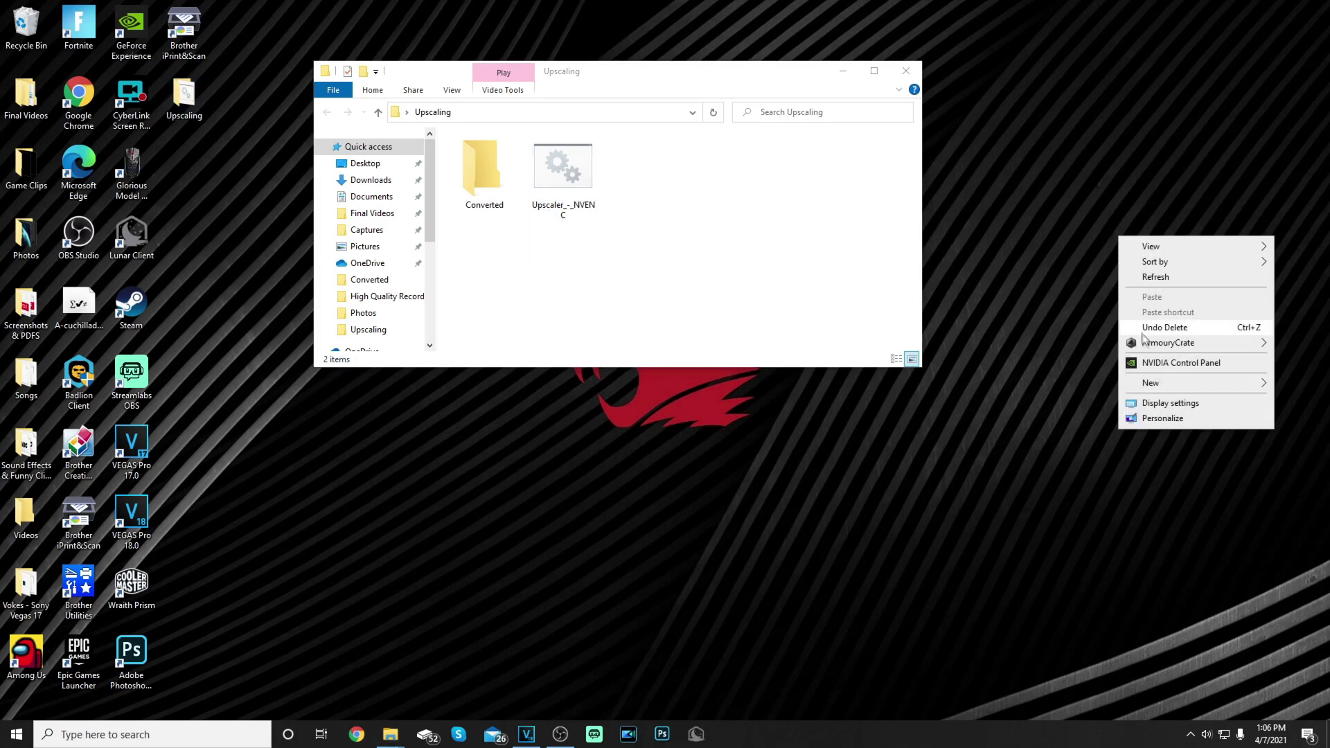
{"action": "mouse_move", "coordinate": [1165, 385]}
{"action": "left_click", "coordinate": [1016, 383]}
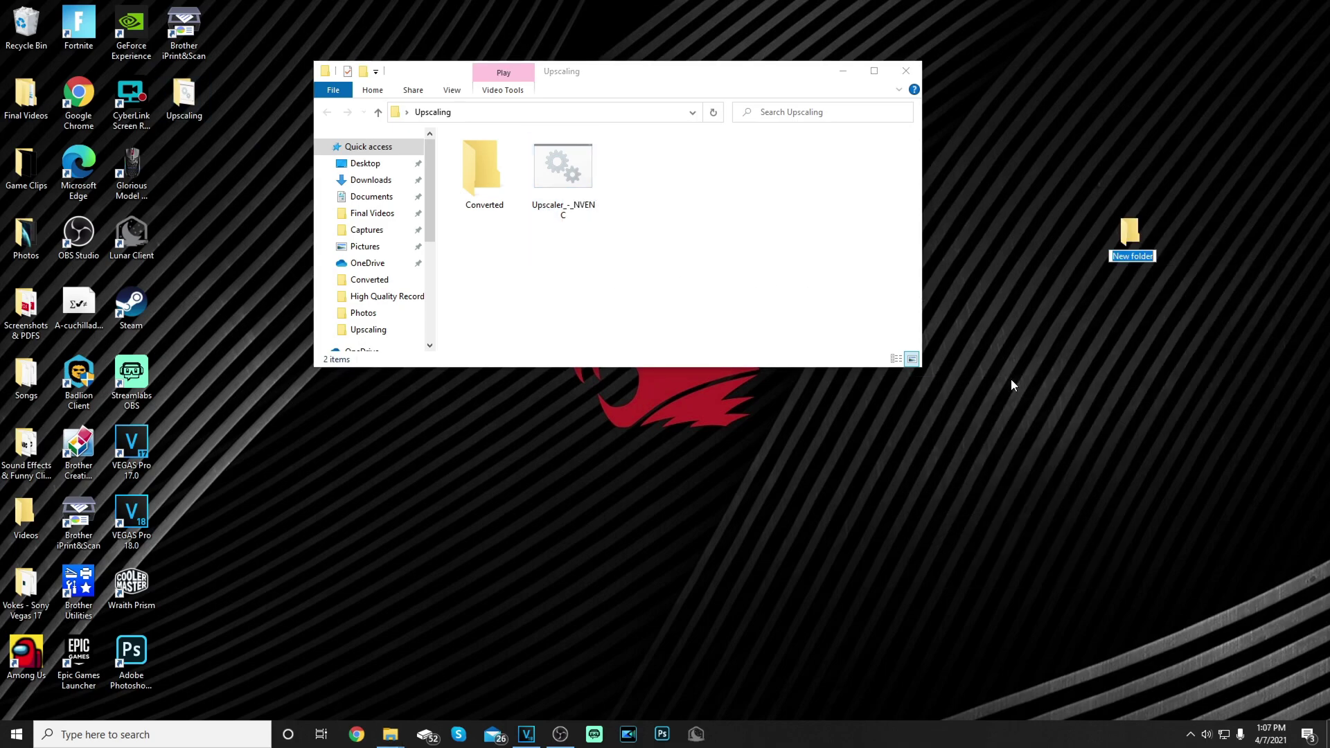
{"action": "type", "text": "Upscale"}
{"action": "key", "text": "Return"}
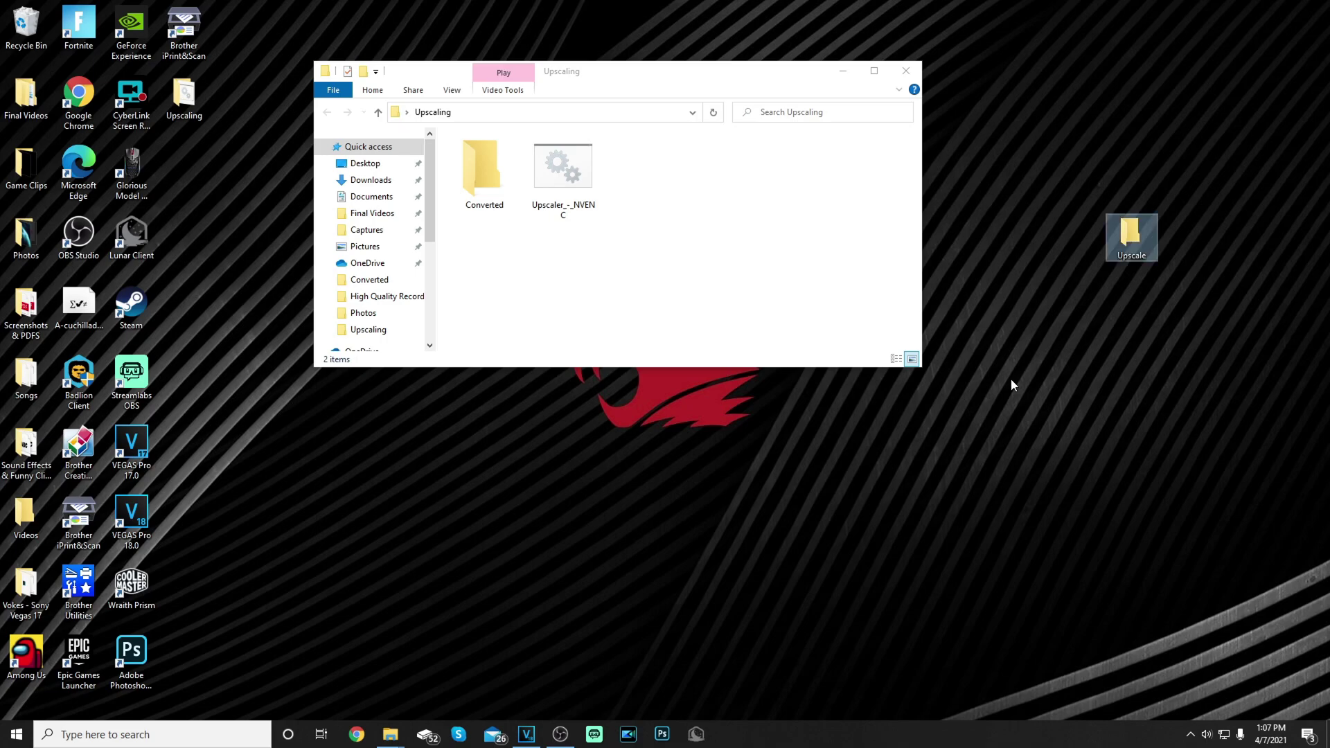
{"action": "left_click", "coordinate": [1080, 391]}
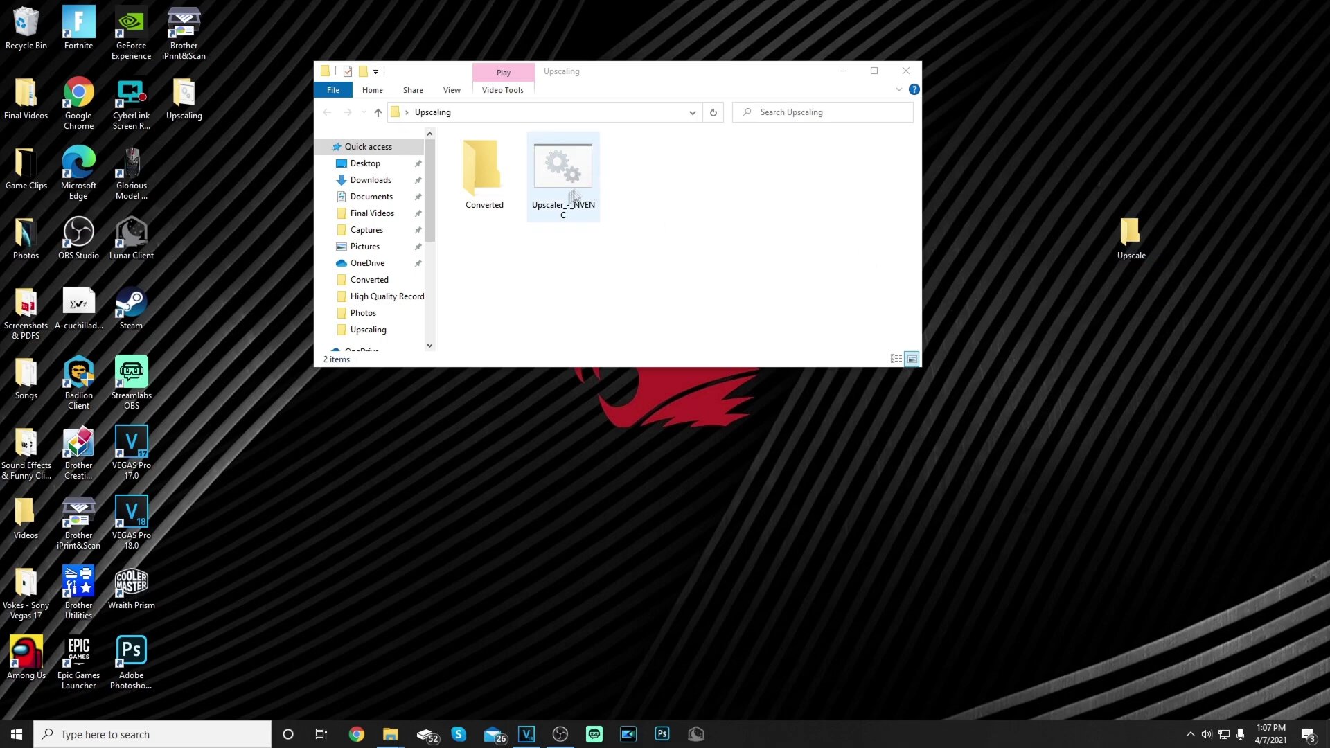
Step: Try moving Upscaler_-_NVENC into Upscale, delete that folder, and maximise the Upscaling window
{"action": "left_click_drag", "start_coordinate": [561, 177], "coordinate": [584, 211]}
{"action": "right_click", "coordinate": [1137, 234]}
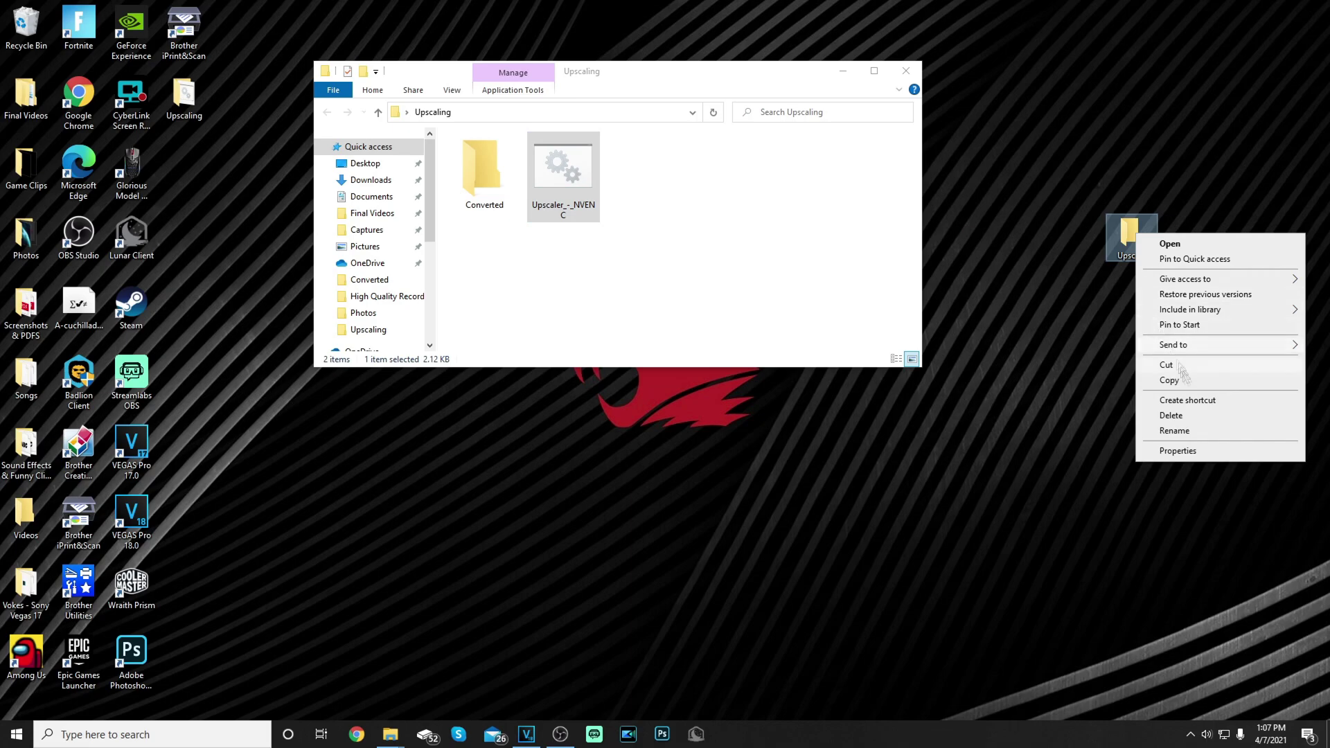
{"action": "left_click", "coordinate": [1171, 415]}
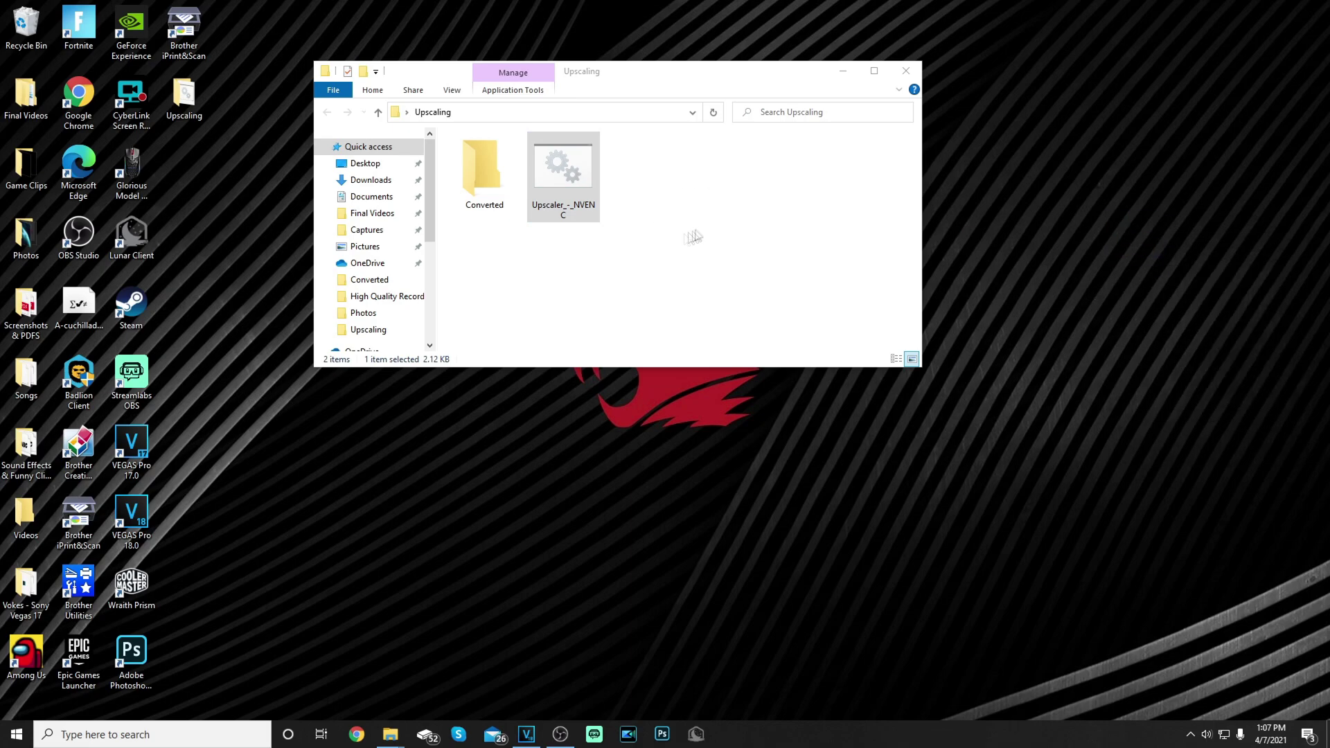
{"action": "left_click", "coordinate": [875, 70]}
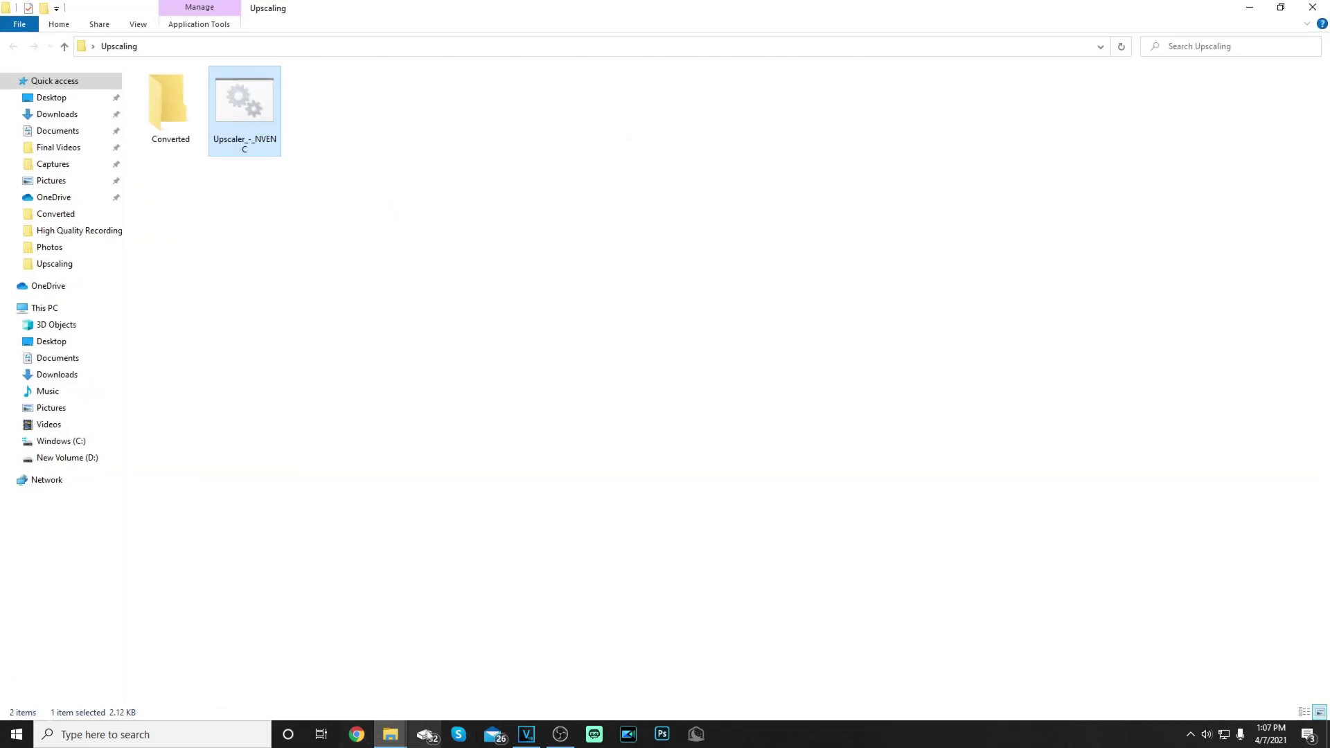
{"action": "mouse_move", "coordinate": [390, 733]}
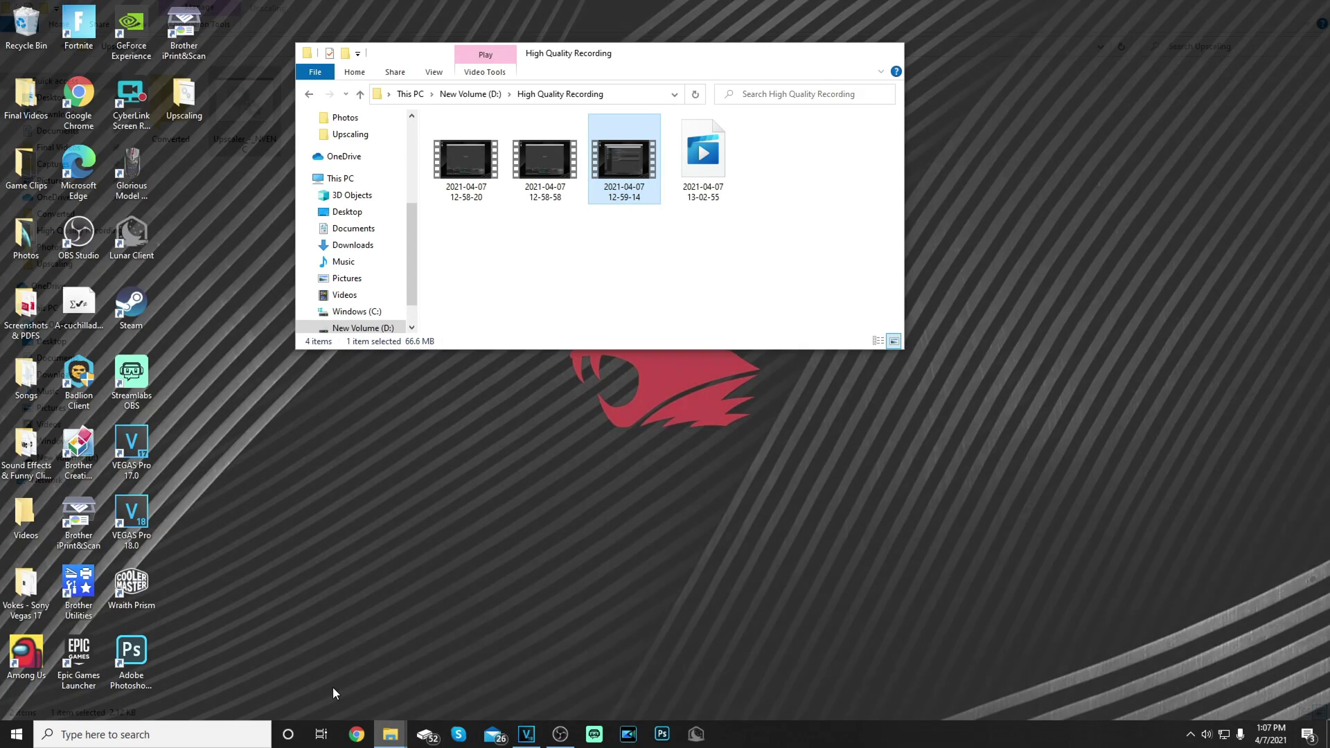
{"action": "left_click", "coordinate": [332, 687]}
{"action": "left_click_drag", "start_coordinate": [723, 69], "coordinate": [957, 118]}
{"action": "left_click_drag", "start_coordinate": [858, 207], "coordinate": [359, 132]}
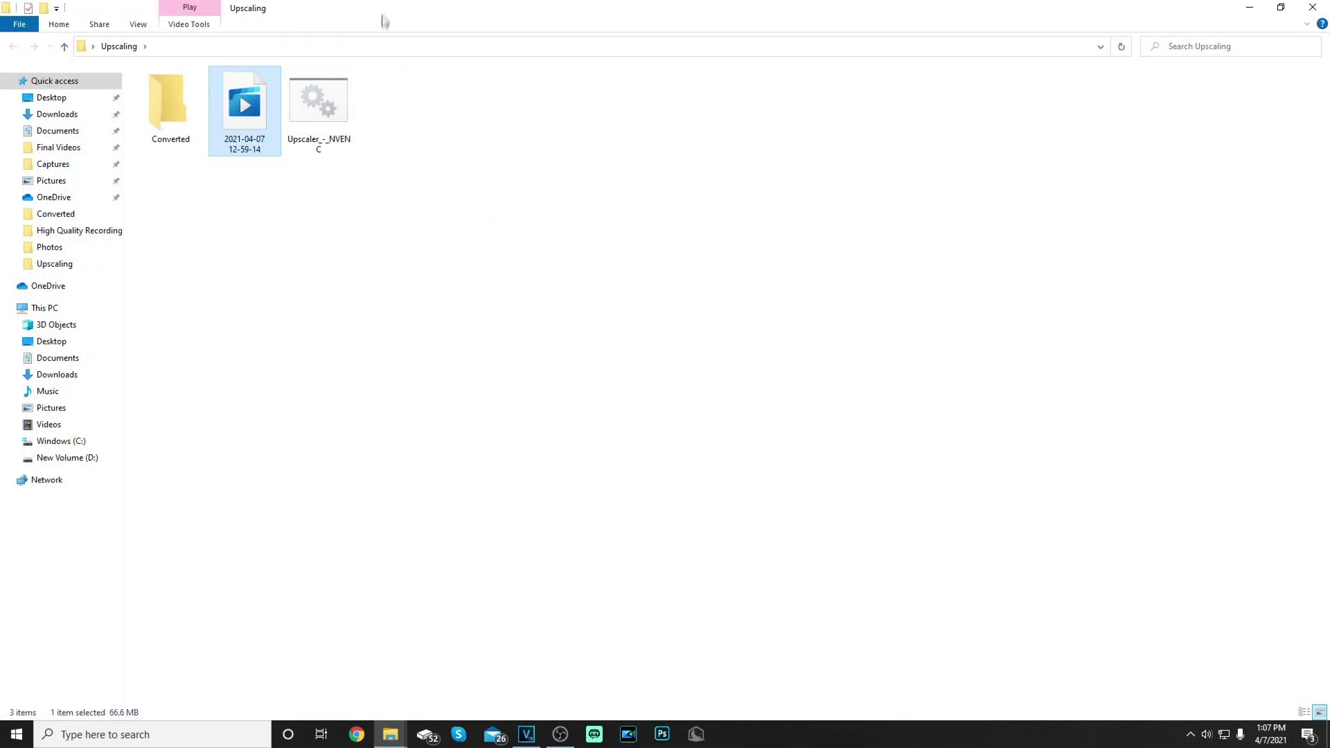
{"action": "double_click", "coordinate": [329, 126]}
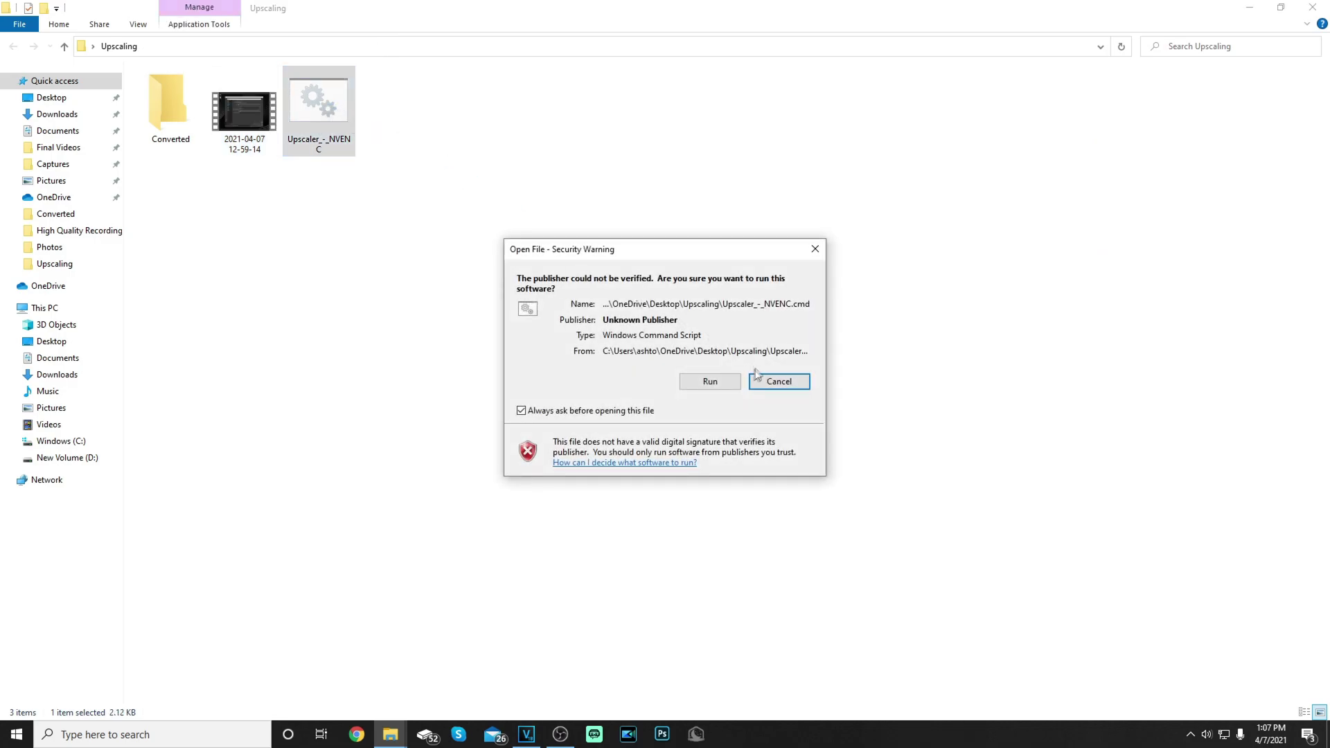
{"action": "left_click", "coordinate": [705, 382]}
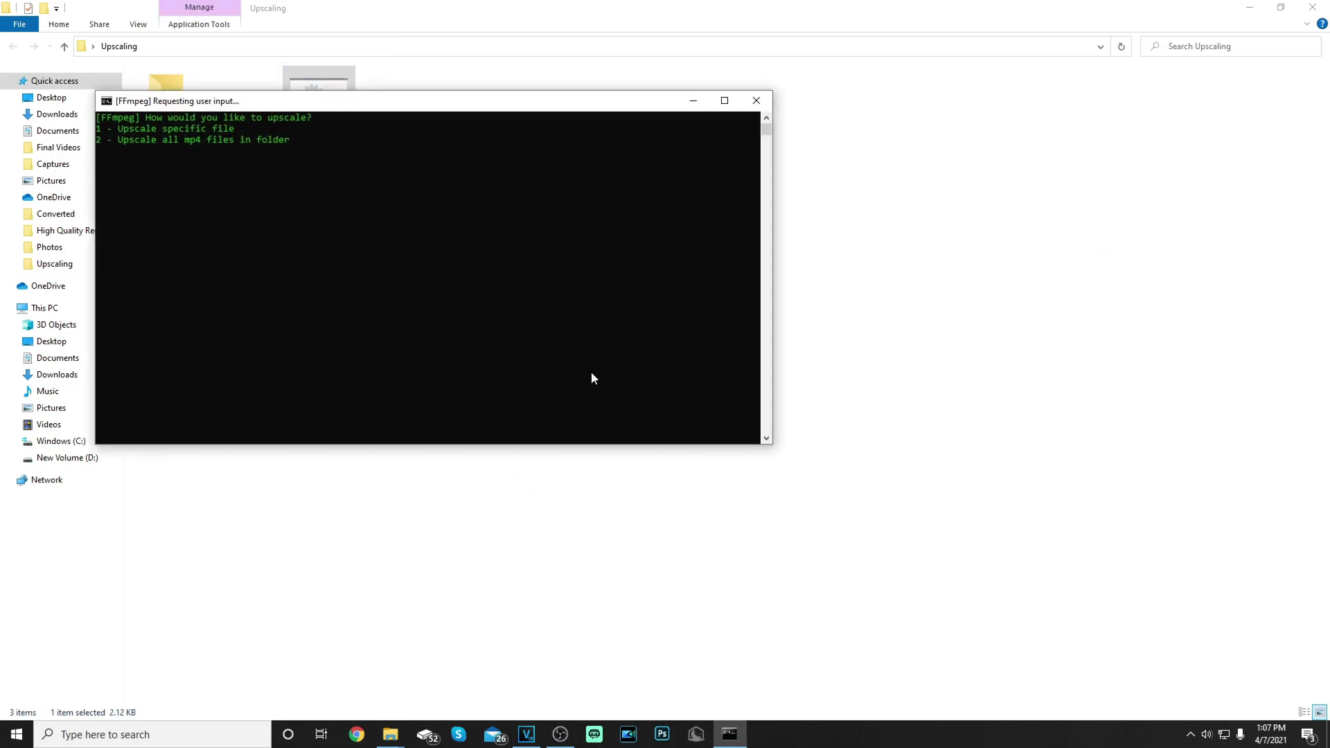
Step: Choose option 2 to upscale all MP4s to 3840x2160, then return to the Upscaling window
{"action": "key", "text": "Return"}
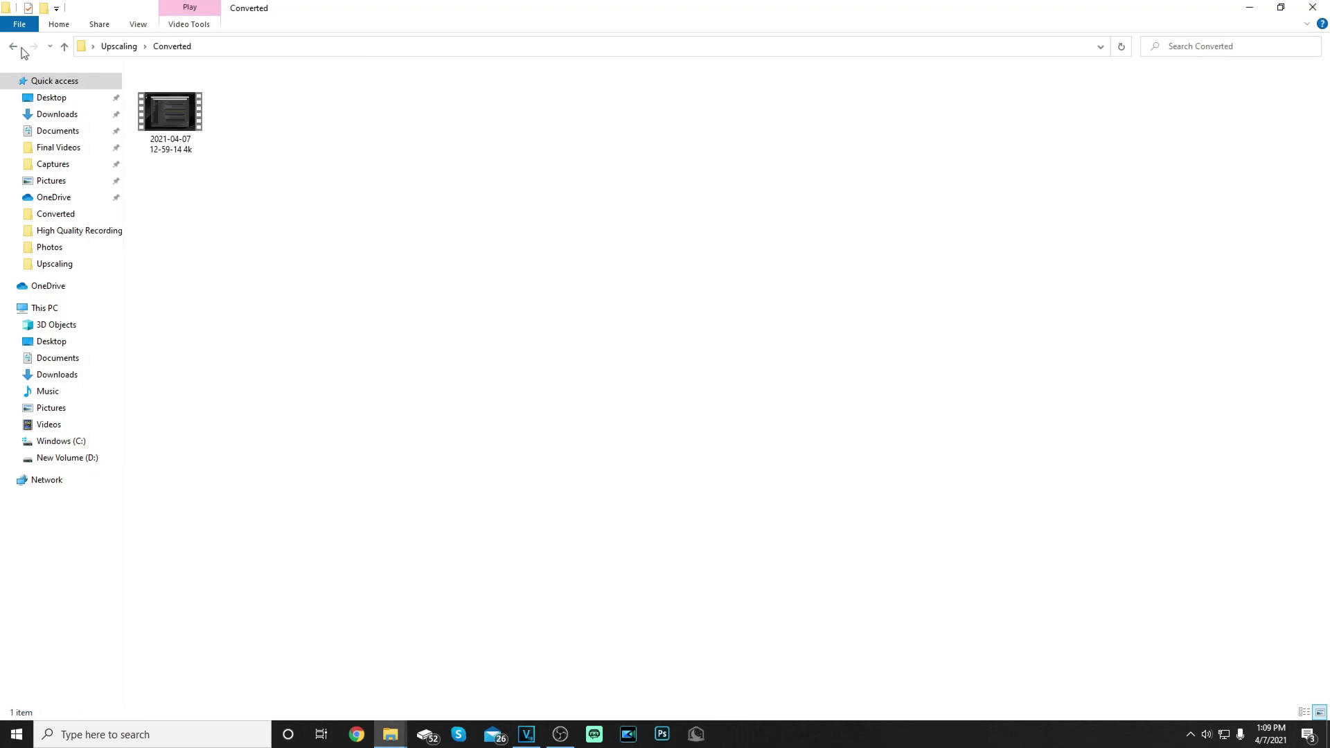
{"action": "left_click", "coordinate": [20, 47]}
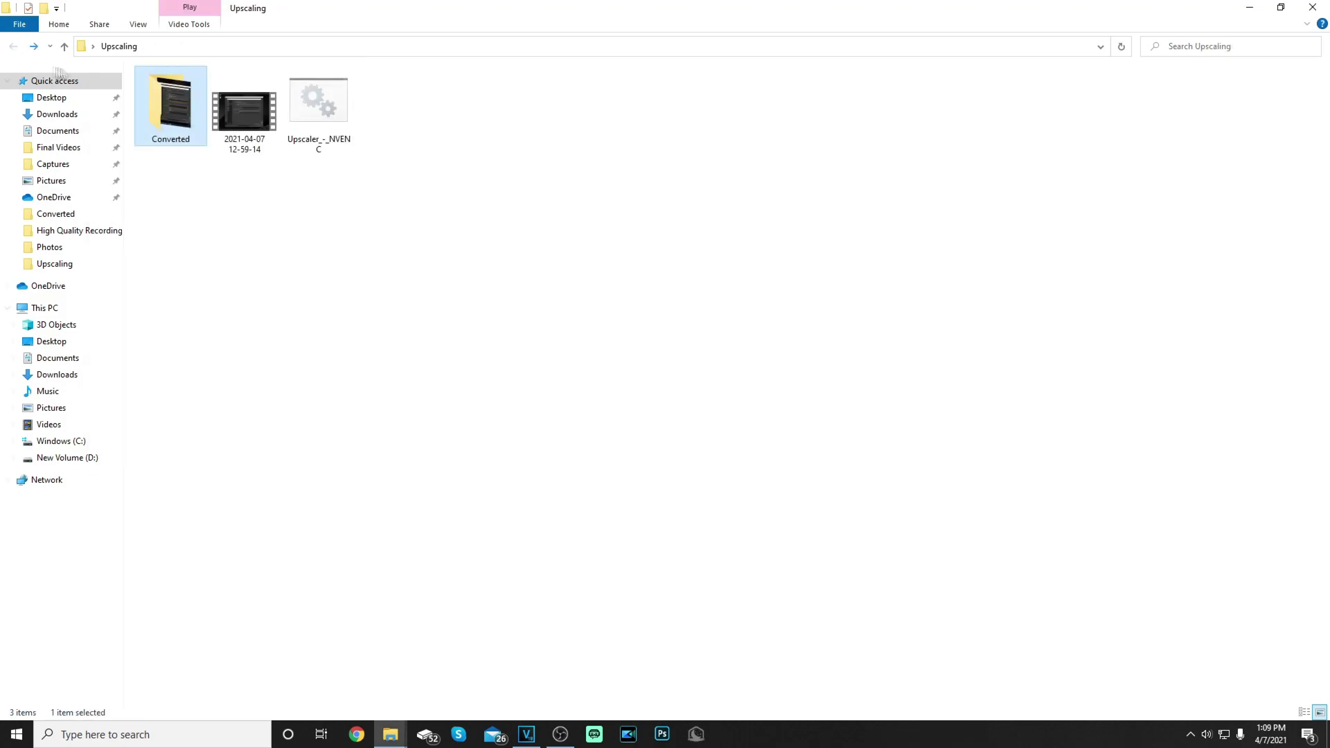
Step: In Converted, check that the 4k video's Properties details show 3840x2160
{"action": "double_click", "coordinate": [193, 131]}
{"action": "left_click", "coordinate": [192, 132]}
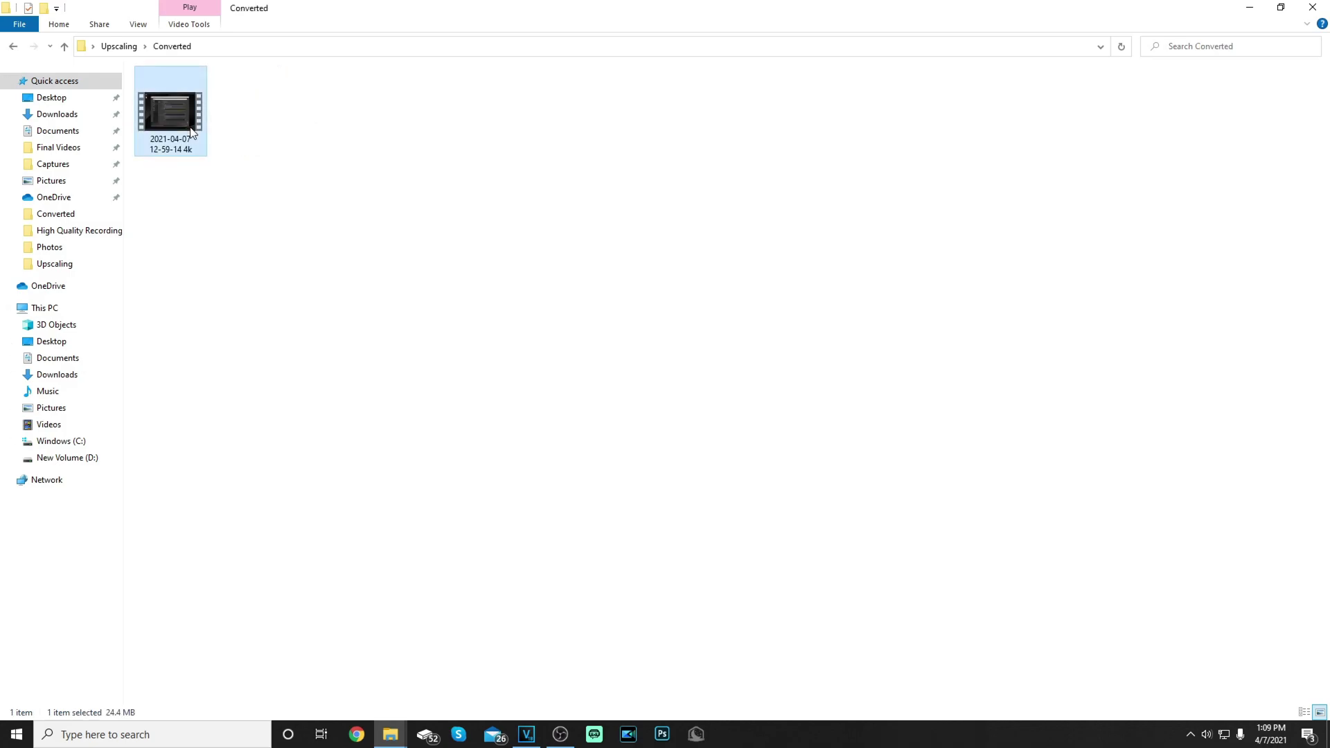
{"action": "right_click", "coordinate": [191, 128]}
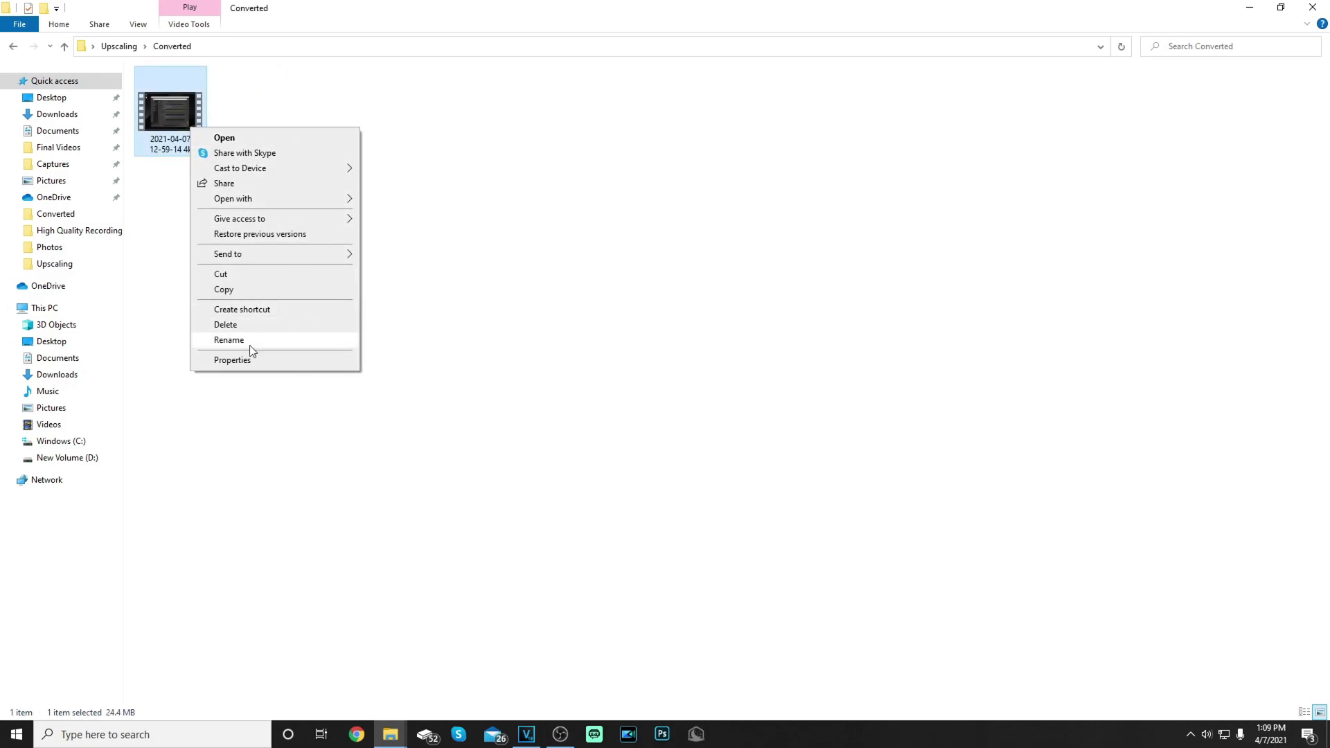
{"action": "left_click", "coordinate": [233, 360]}
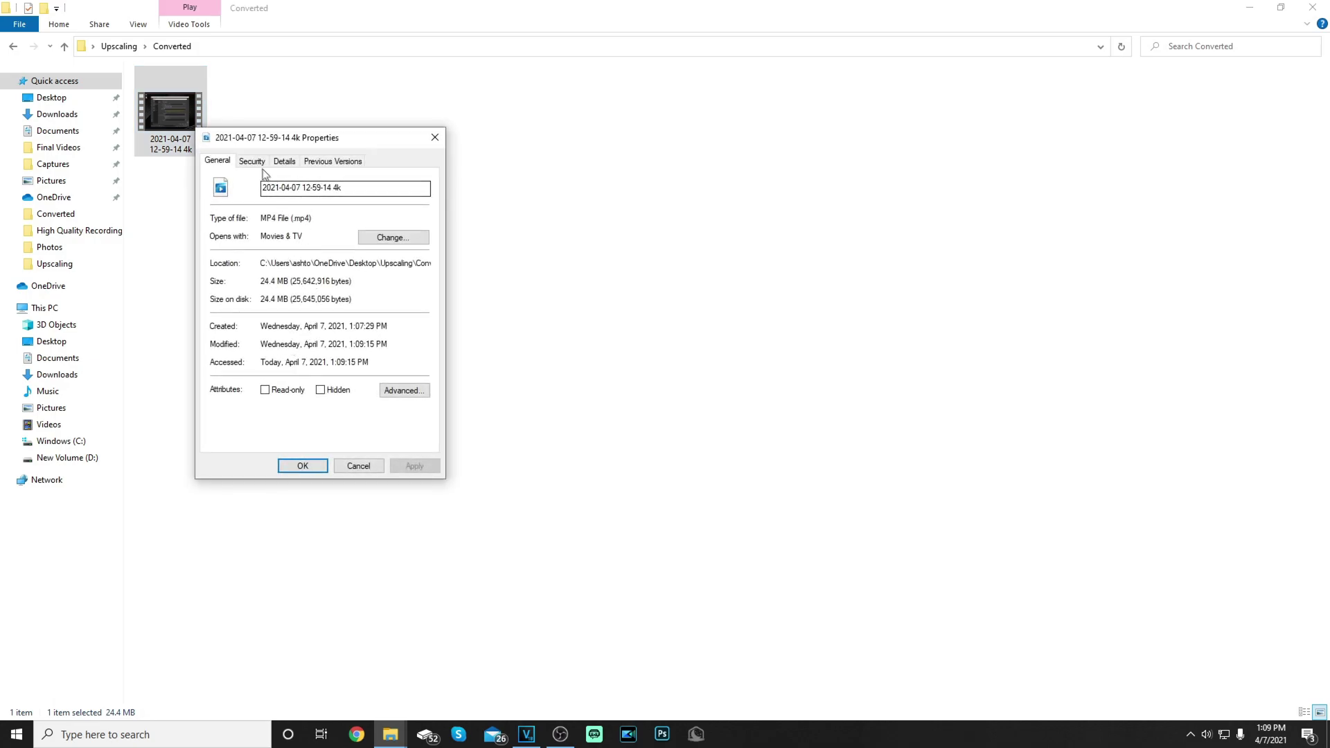
{"action": "left_click", "coordinate": [282, 161]}
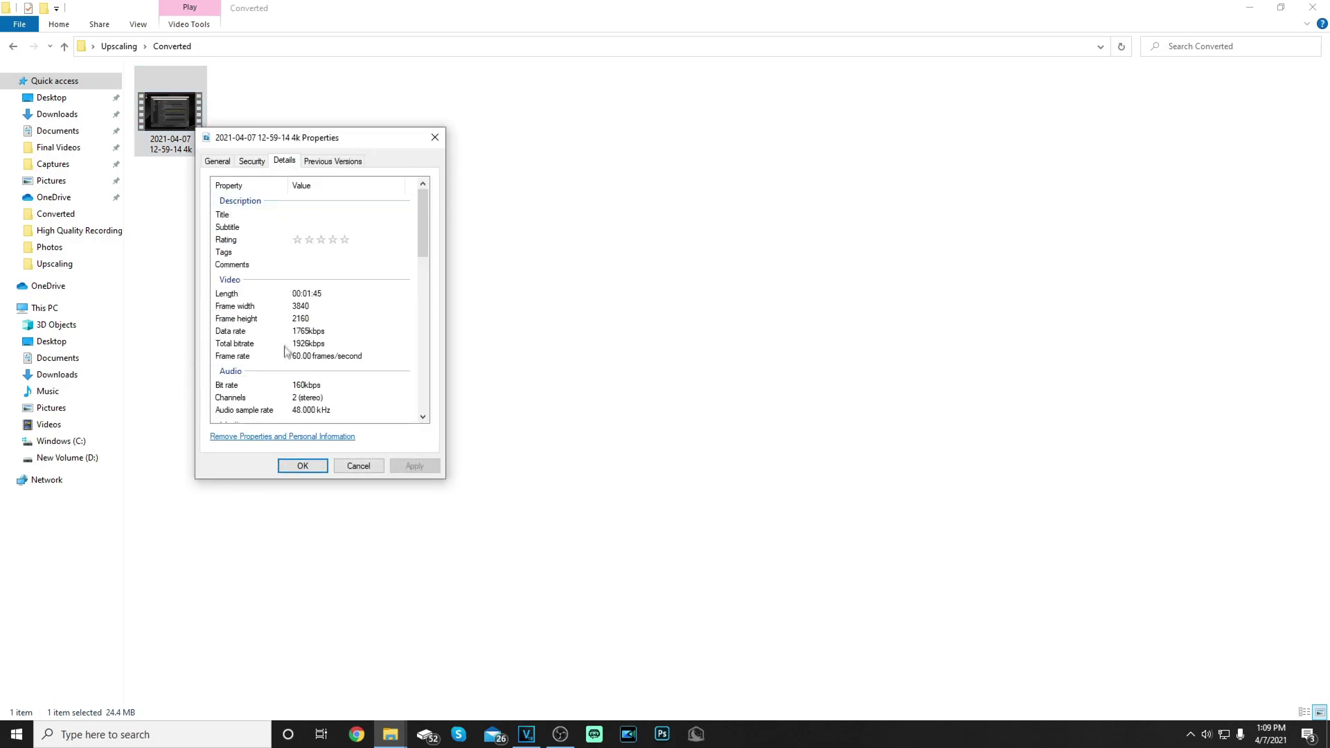
{"action": "left_click", "coordinate": [358, 465]}
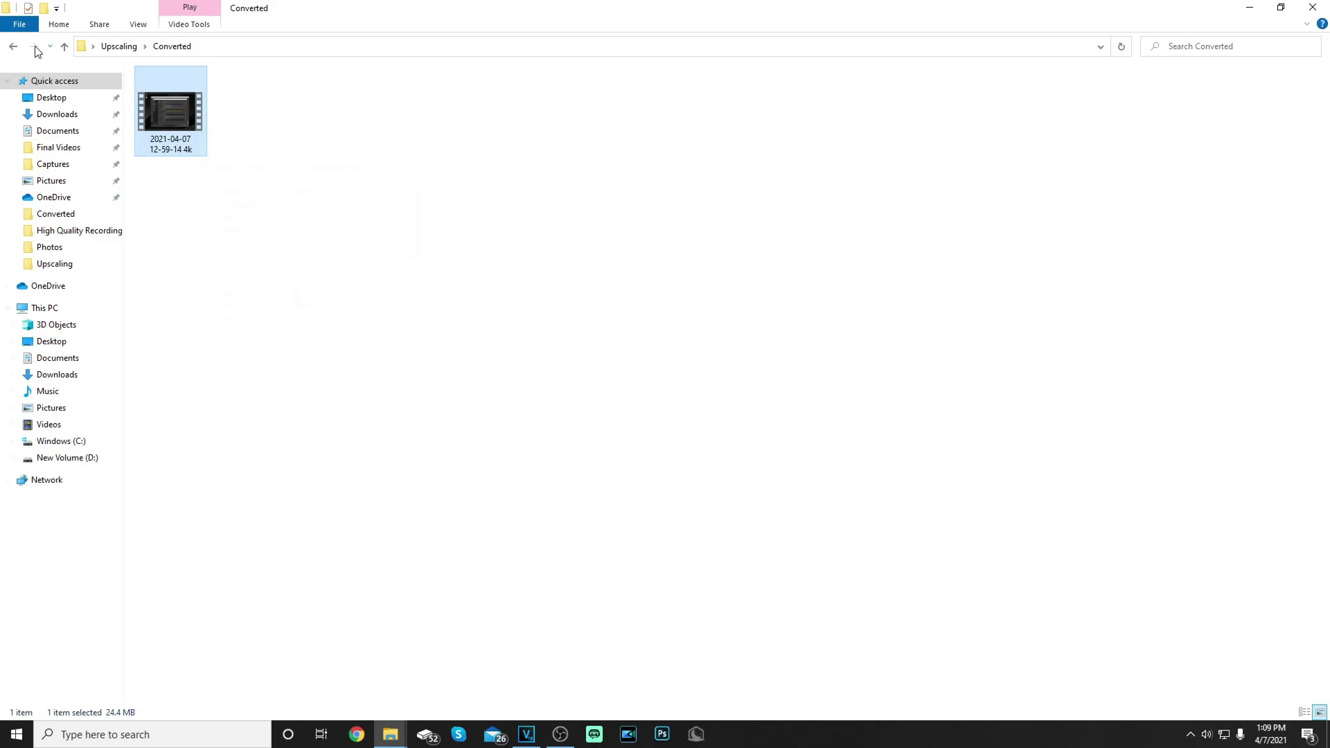
{"action": "left_click", "coordinate": [12, 47]}
Step: Check that the original 12-59-14 recording is 1920x1080, then close the Upscaling window
{"action": "right_click", "coordinate": [243, 91]}
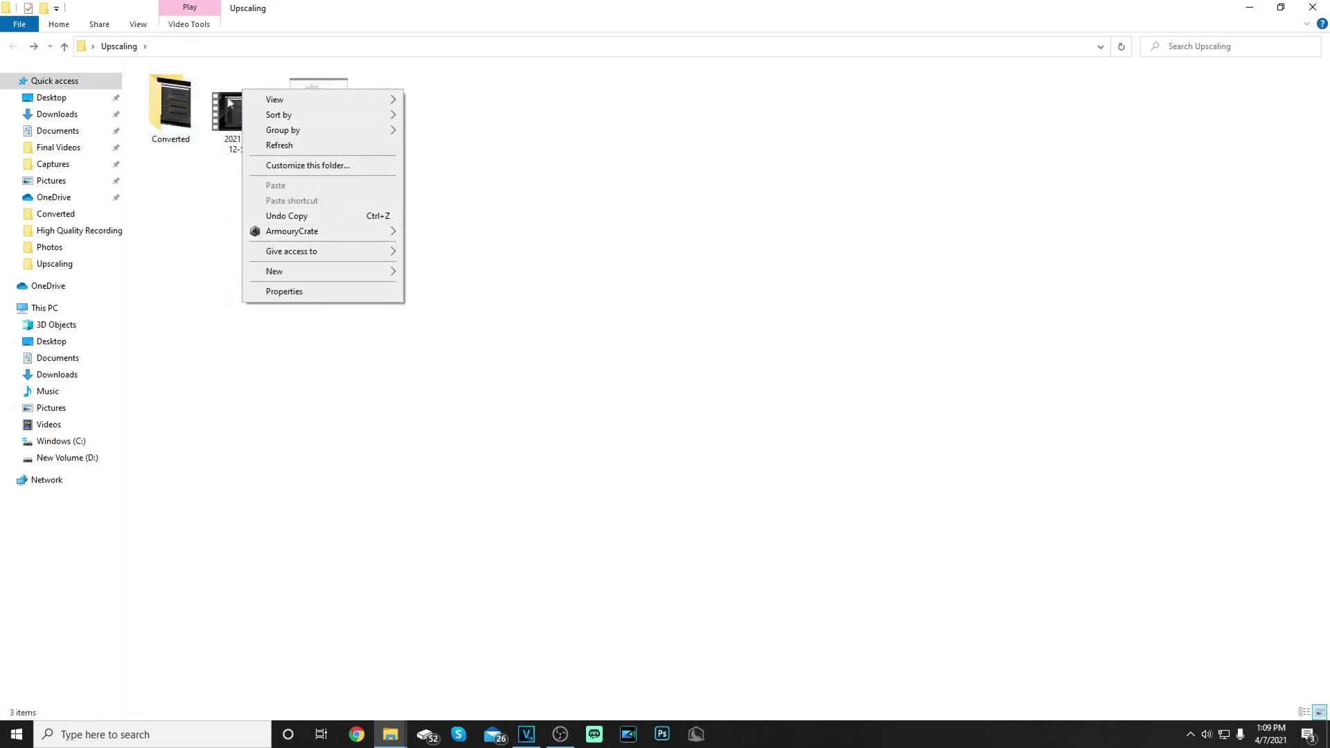
{"action": "right_click", "coordinate": [228, 101]}
{"action": "left_click", "coordinate": [296, 357]}
{"action": "left_click", "coordinate": [332, 154]}
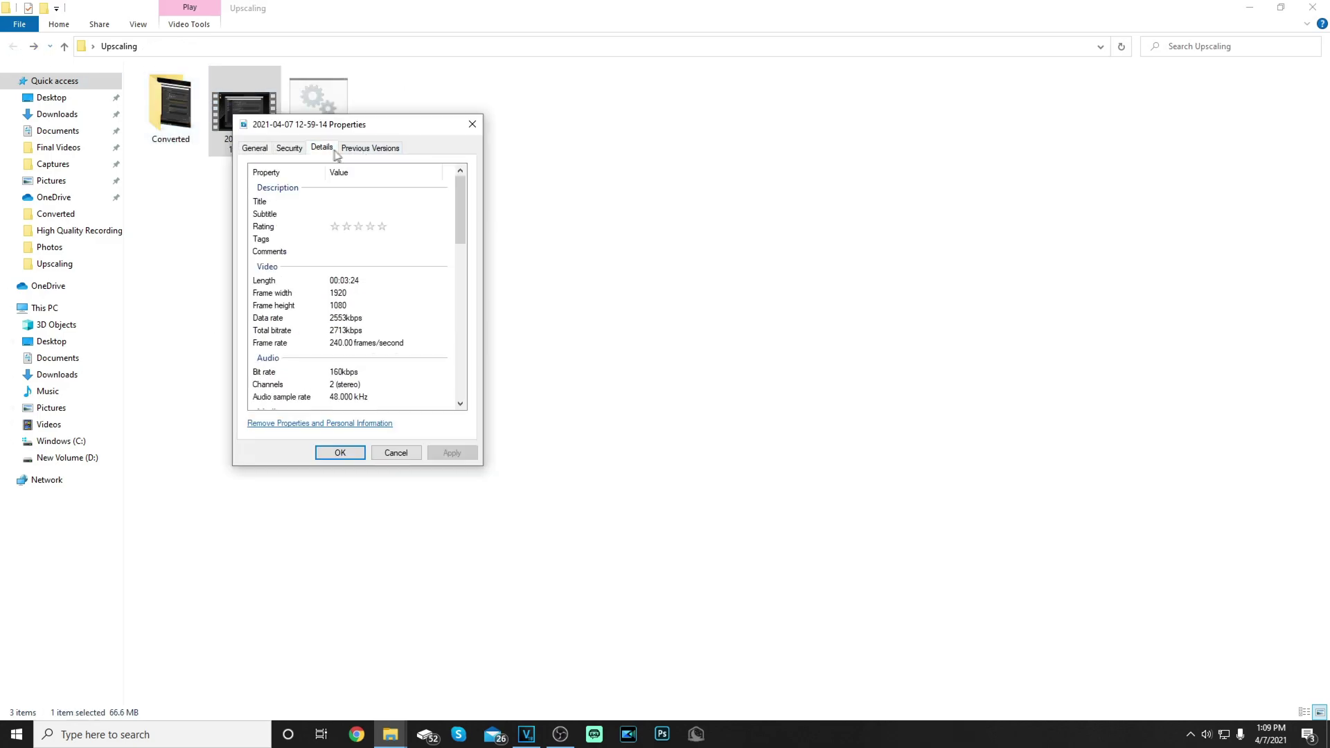
{"action": "left_click", "coordinate": [392, 452]}
{"action": "left_click", "coordinate": [149, 103]}
{"action": "left_click", "coordinate": [217, 208]}
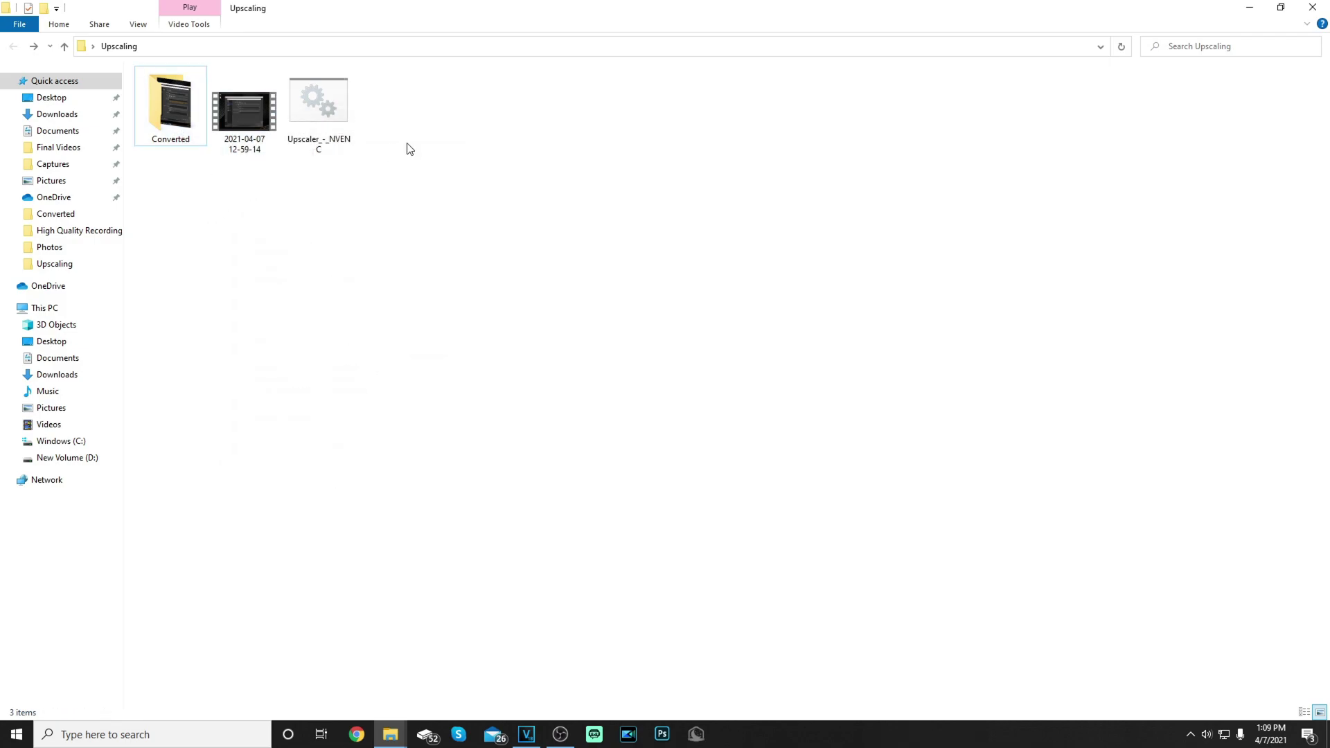
{"action": "left_click", "coordinate": [1312, 7]}
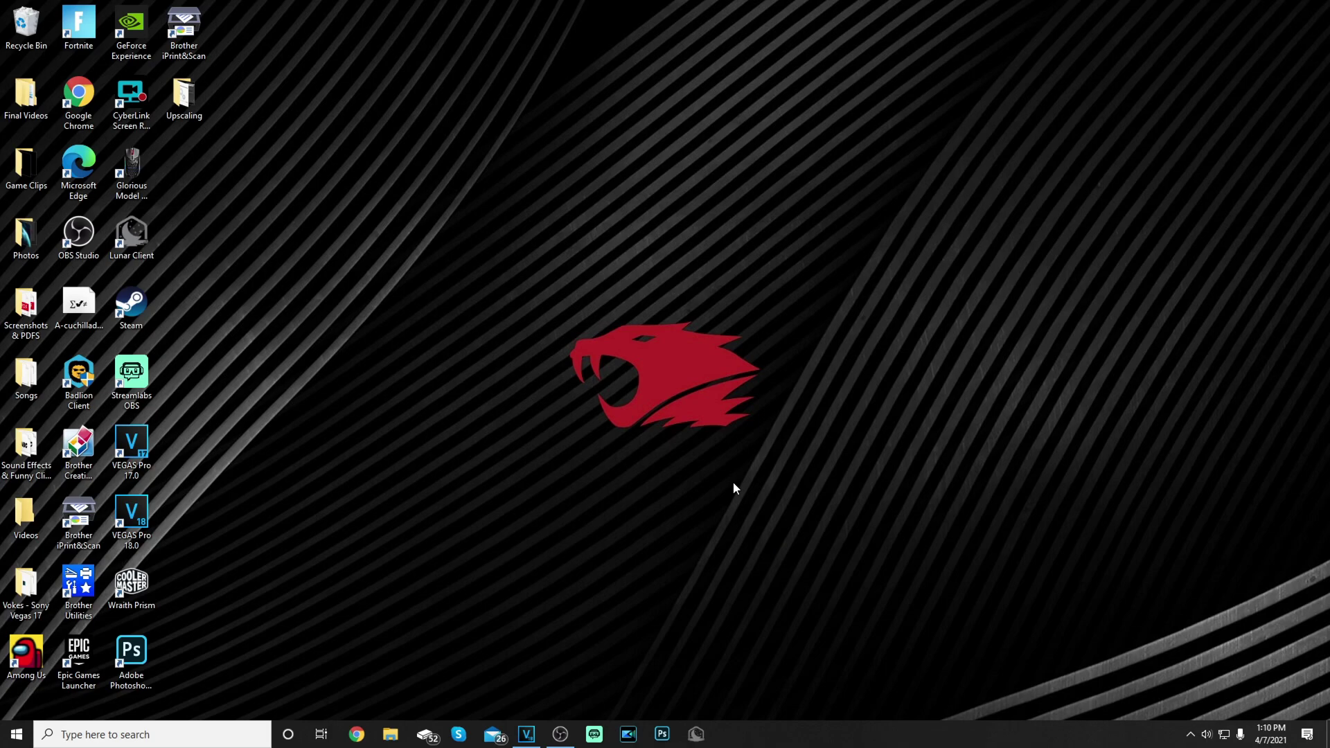
Step: Restore the OBS Studio window from the taskbar, minimize it, and restore it again
{"action": "left_click", "coordinate": [560, 734]}
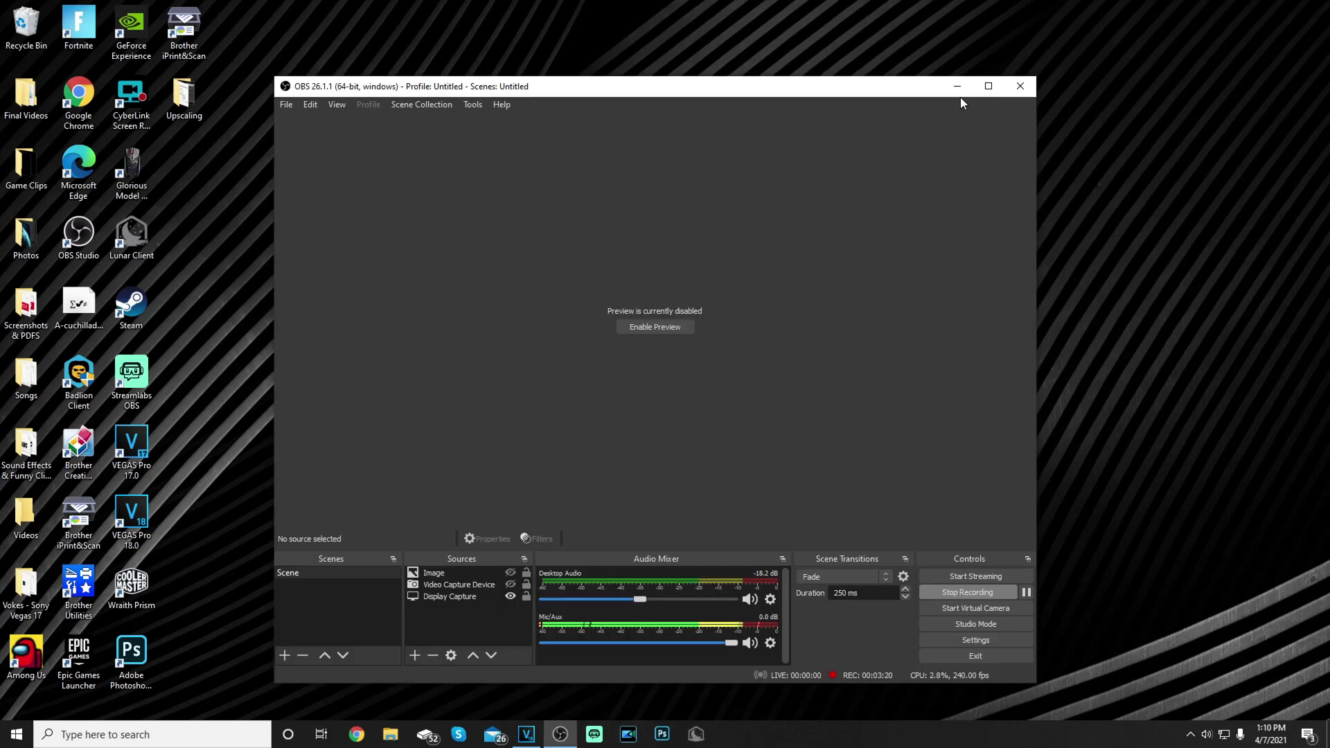
{"action": "left_click", "coordinate": [952, 82]}
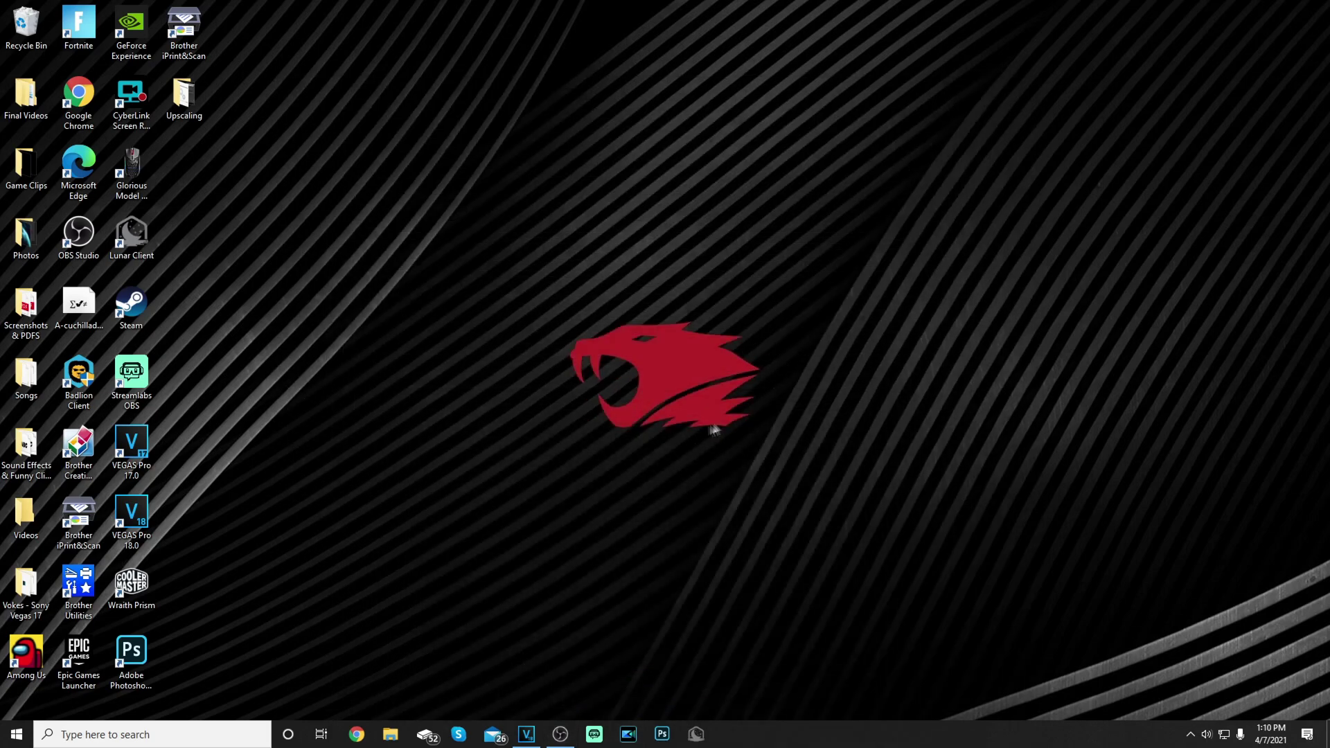
{"action": "left_click", "coordinate": [560, 734]}
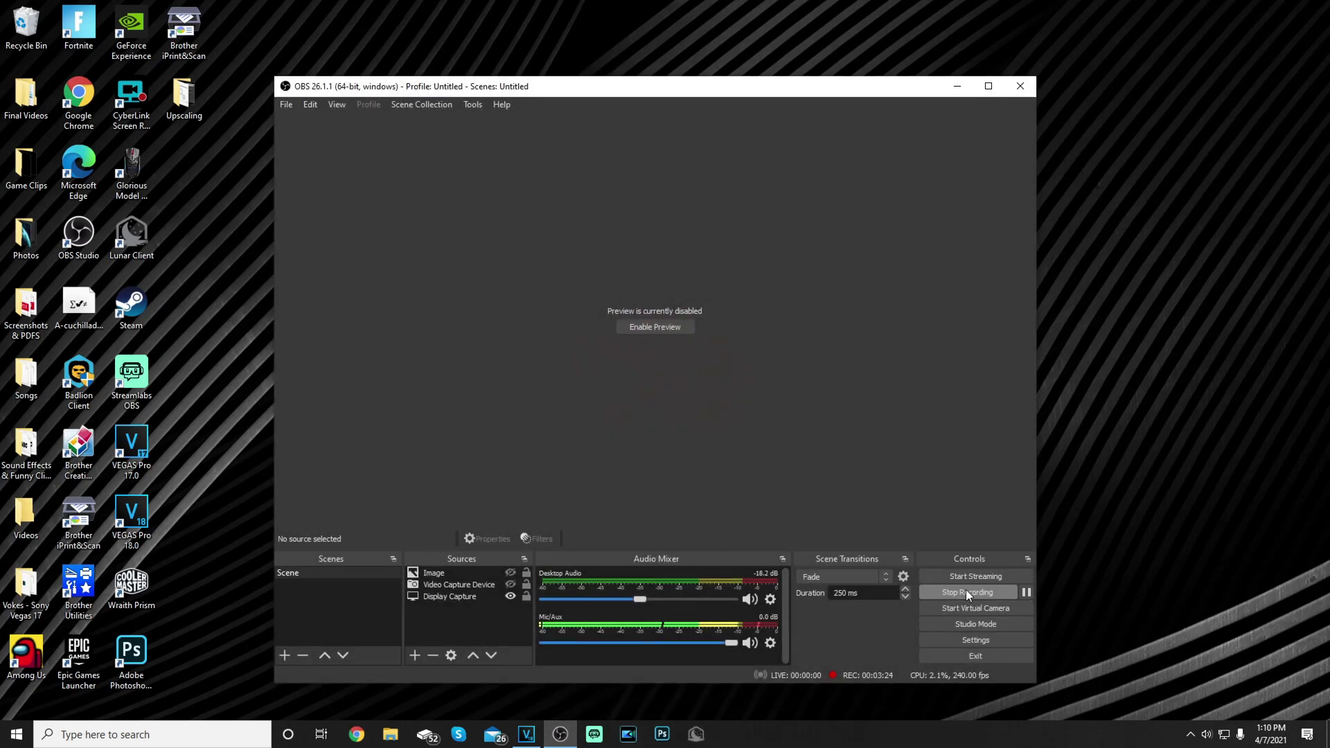